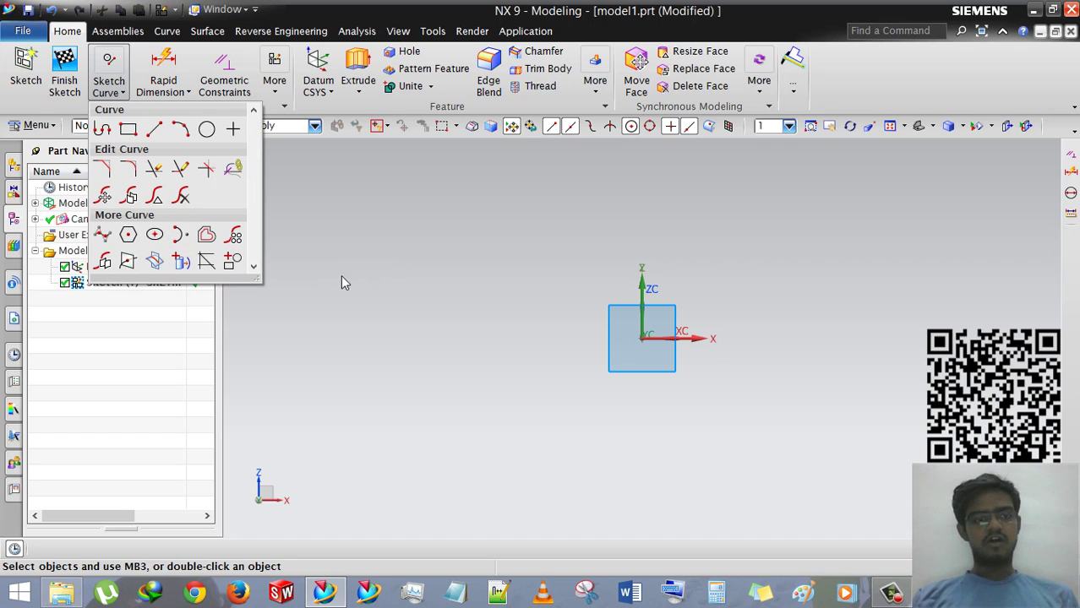
Step: Finish the current sketch from its right-click menu
click(332, 263)
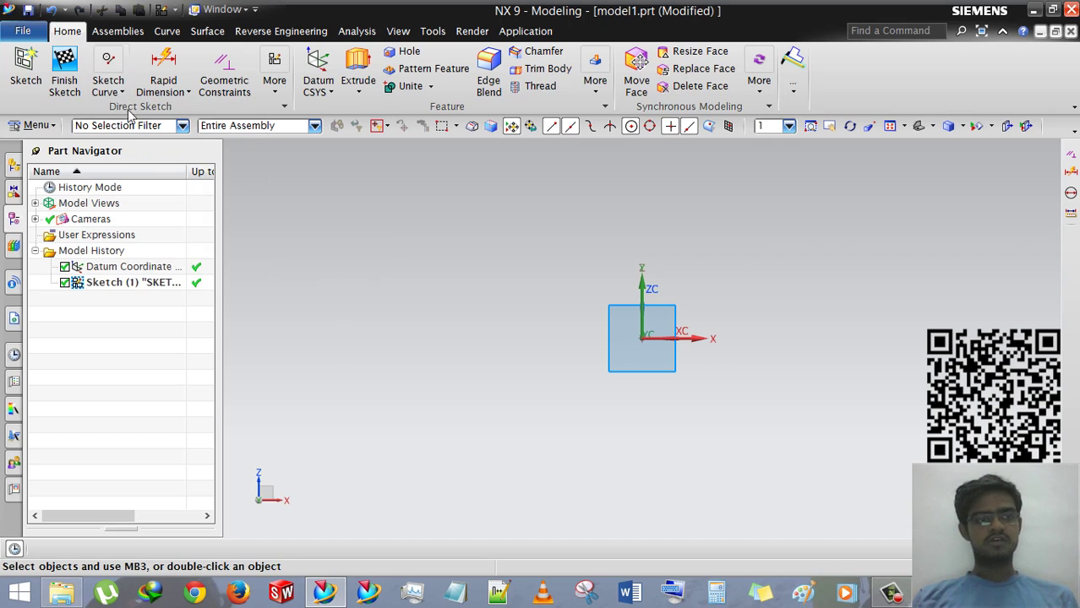
click(187, 92)
click(431, 241)
right_click(405, 205)
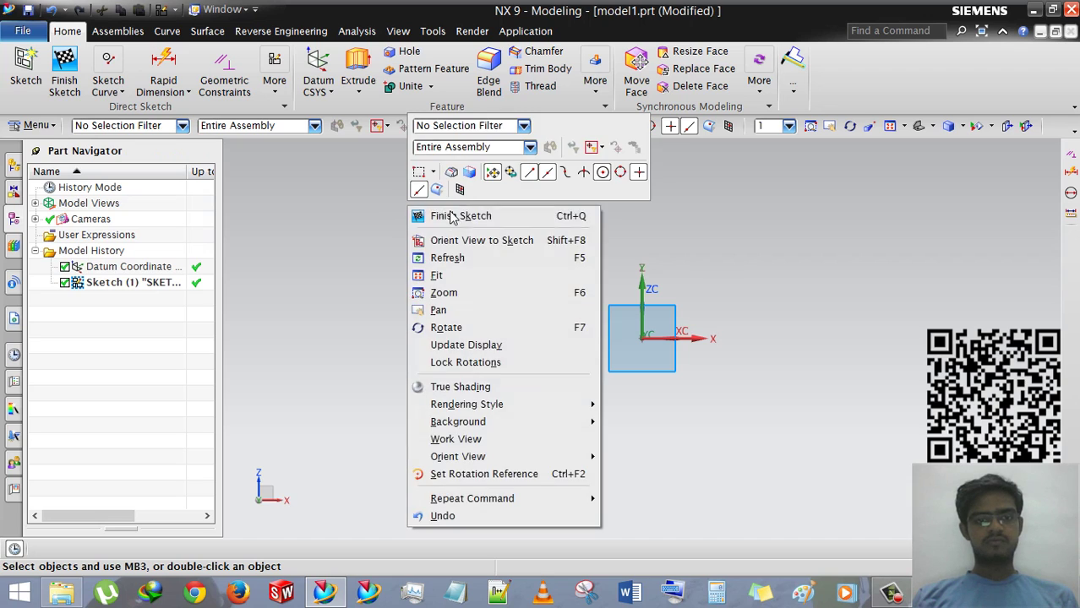
click(449, 221)
Step: Delete the old sketch from the history and create a new sketch on the default plane
click(202, 286)
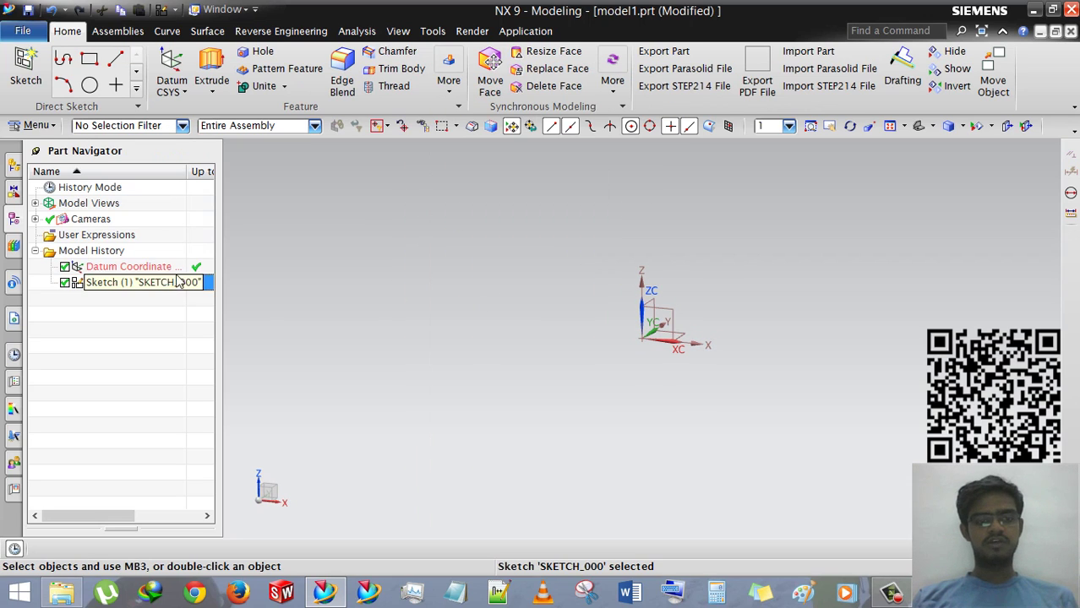
key(Delete)
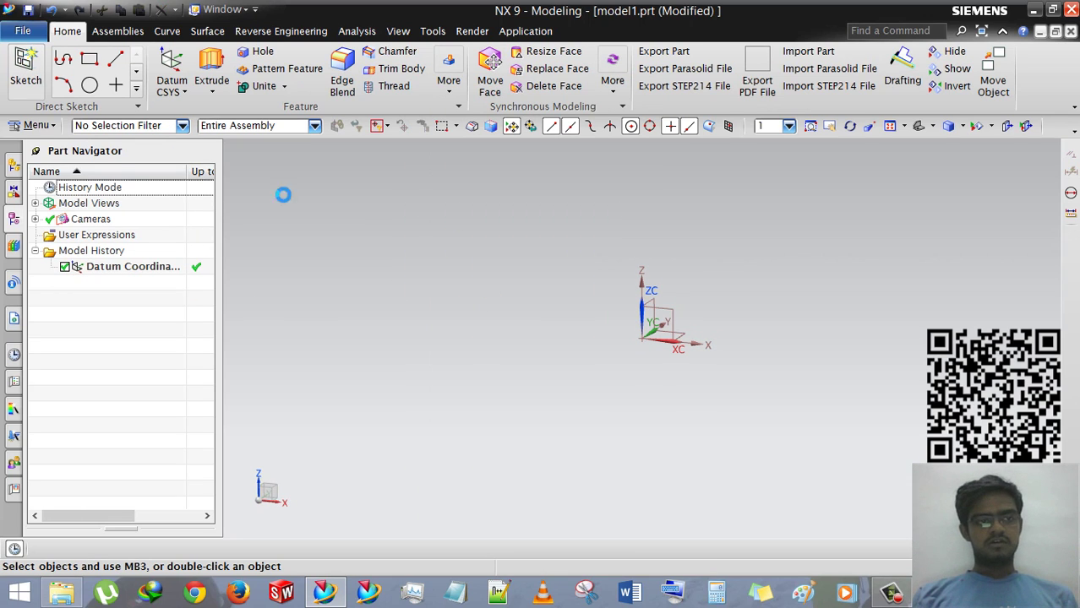
click(25, 72)
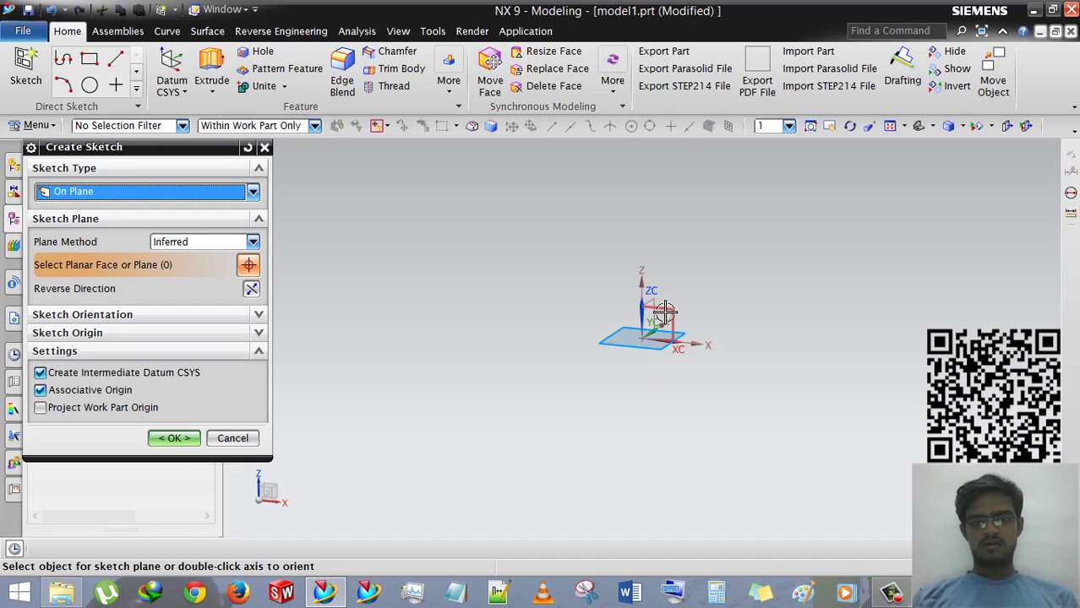
click(169, 439)
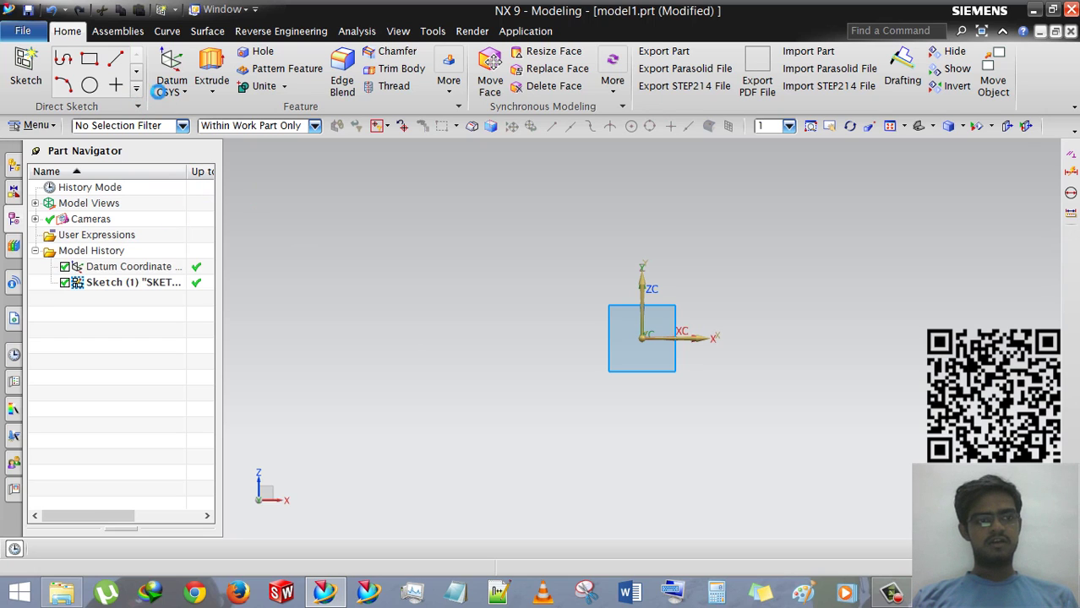
click(123, 94)
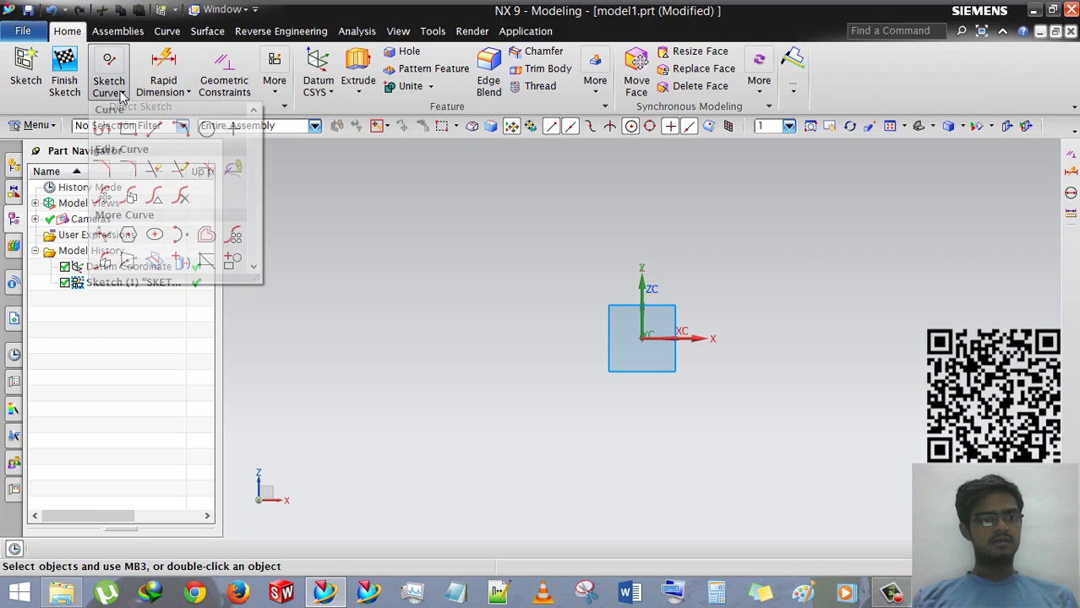
Step: Start a six-sided polygon and bring up its Size options
click(126, 235)
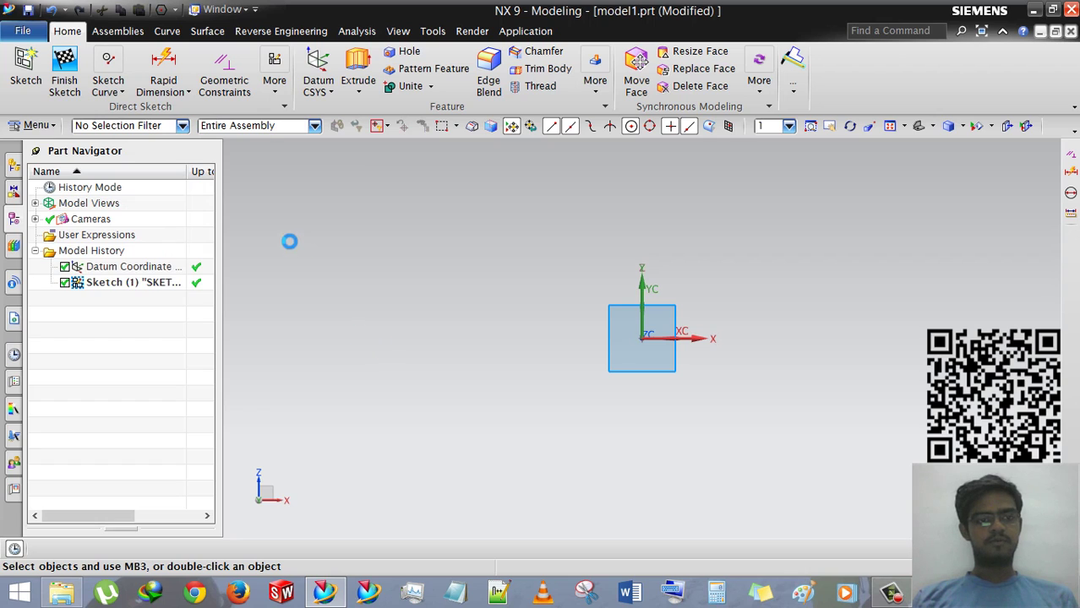
click(121, 93)
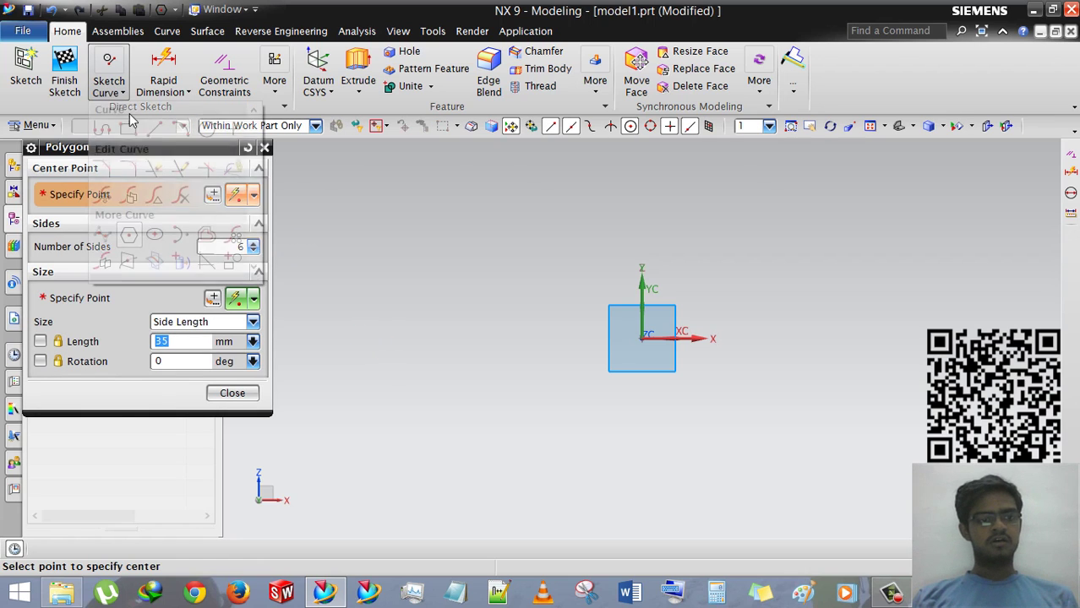
click(129, 235)
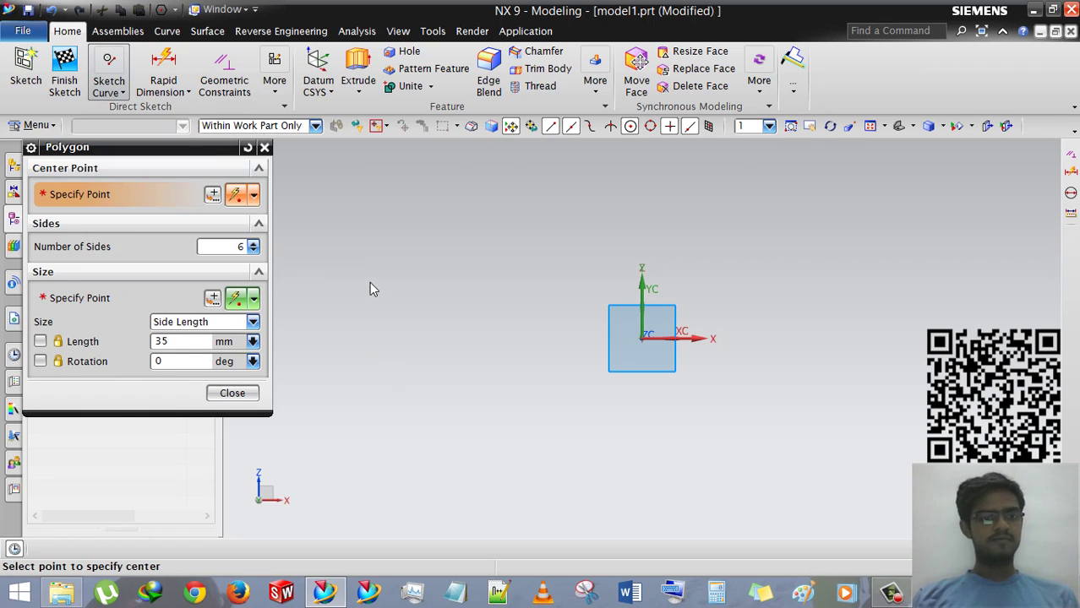
click(154, 158)
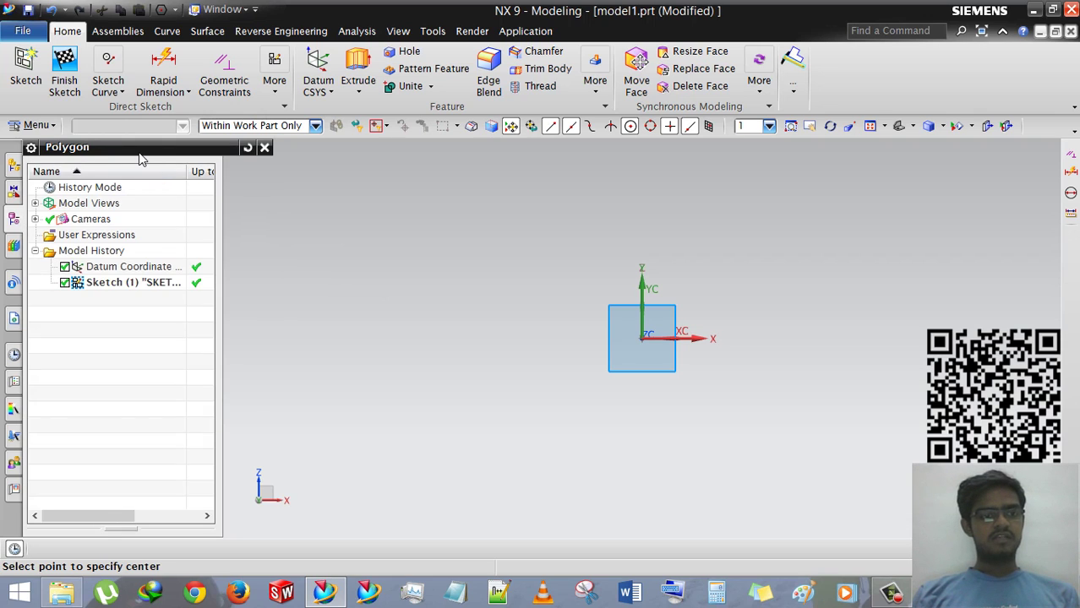
click(145, 159)
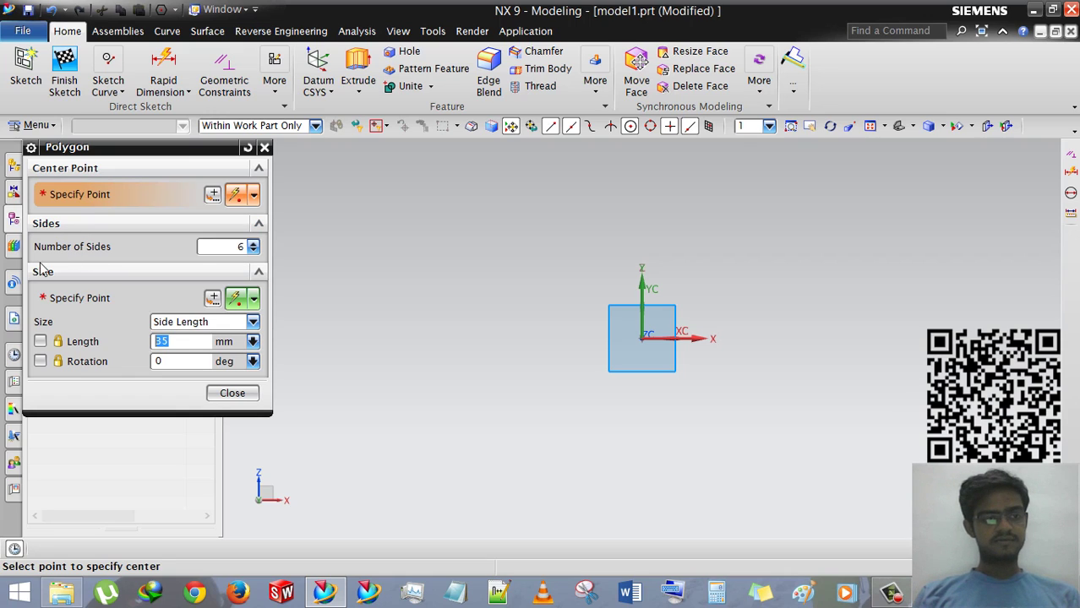
click(183, 329)
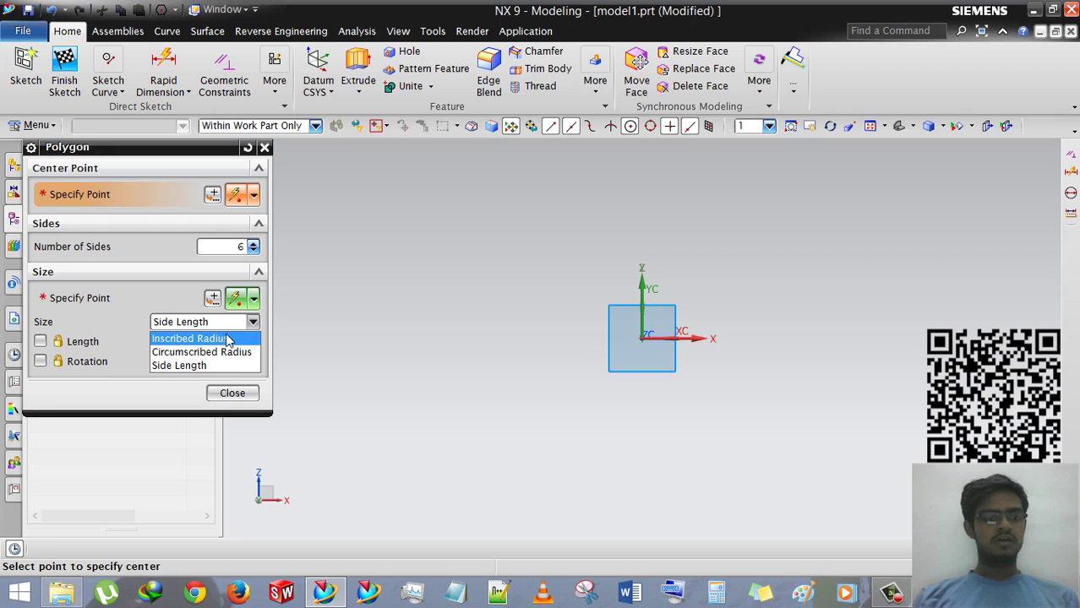
Step: Draw a hexagon with 20 mm inscribed radius and 0° rotation right of the origin
click(214, 345)
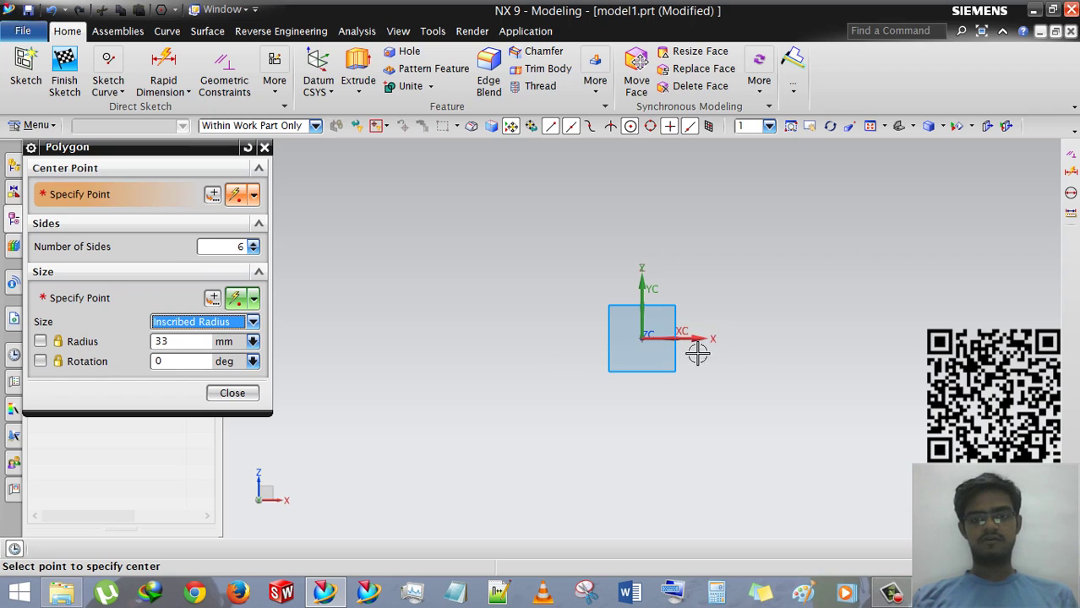
shift+middle_drag(695, 354, 627, 342)
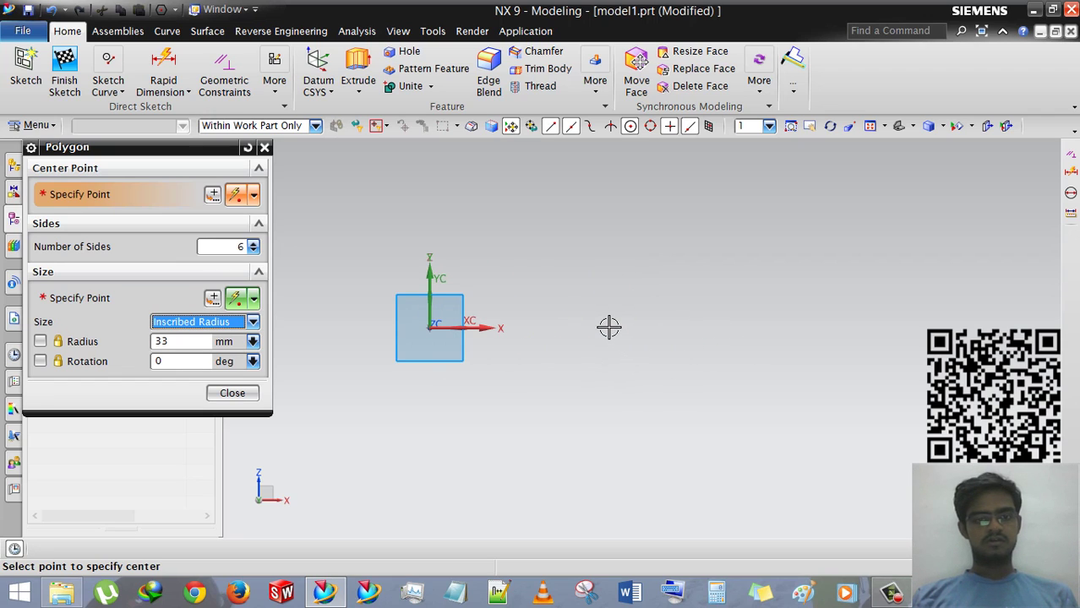
click(608, 328)
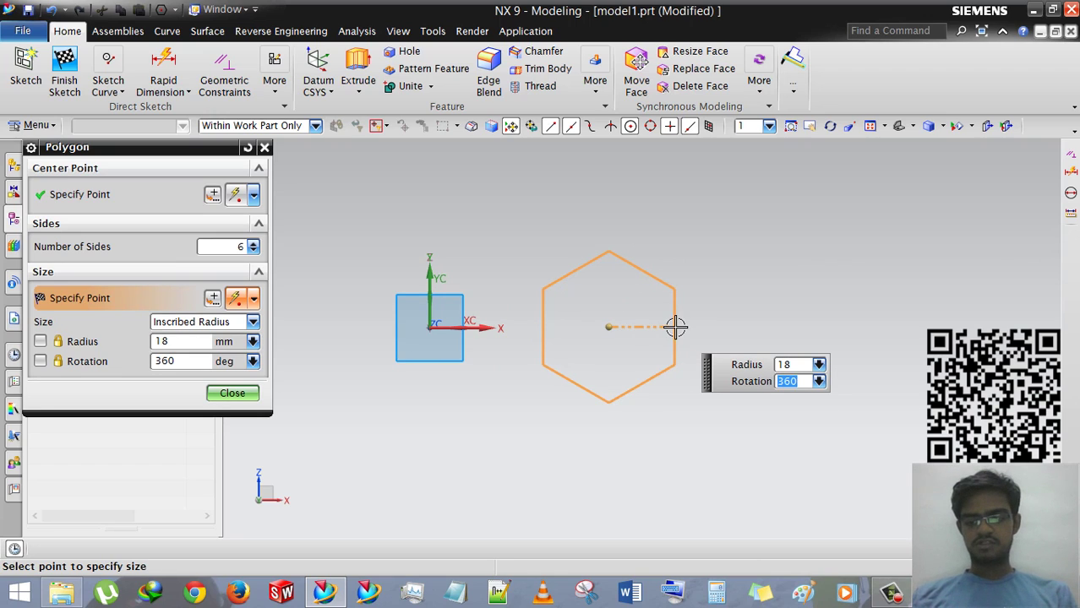
key(Tab)
text(0)
key(Tab)
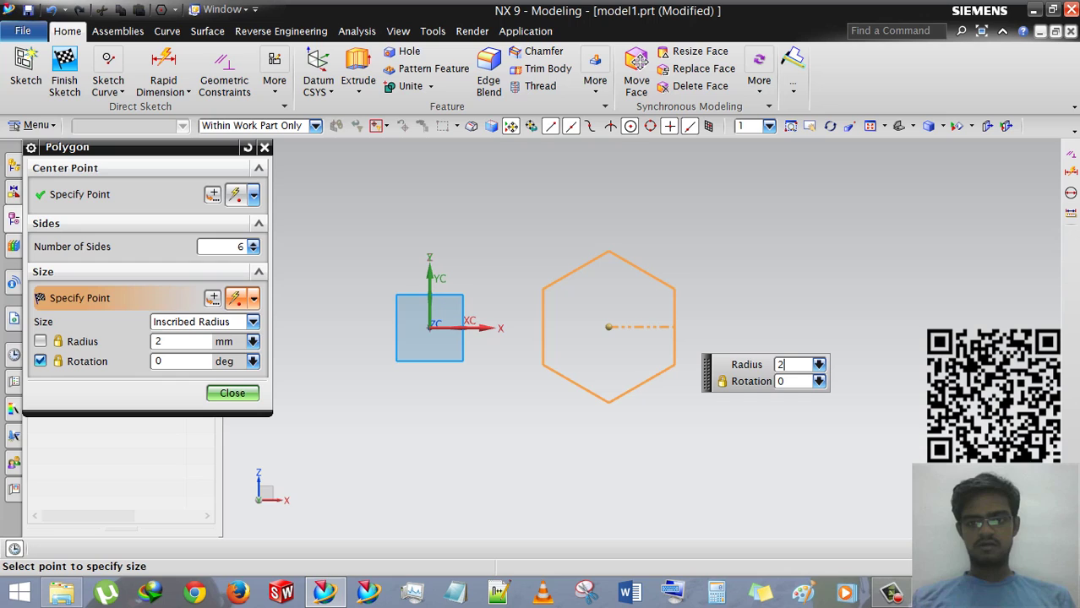
key(Return)
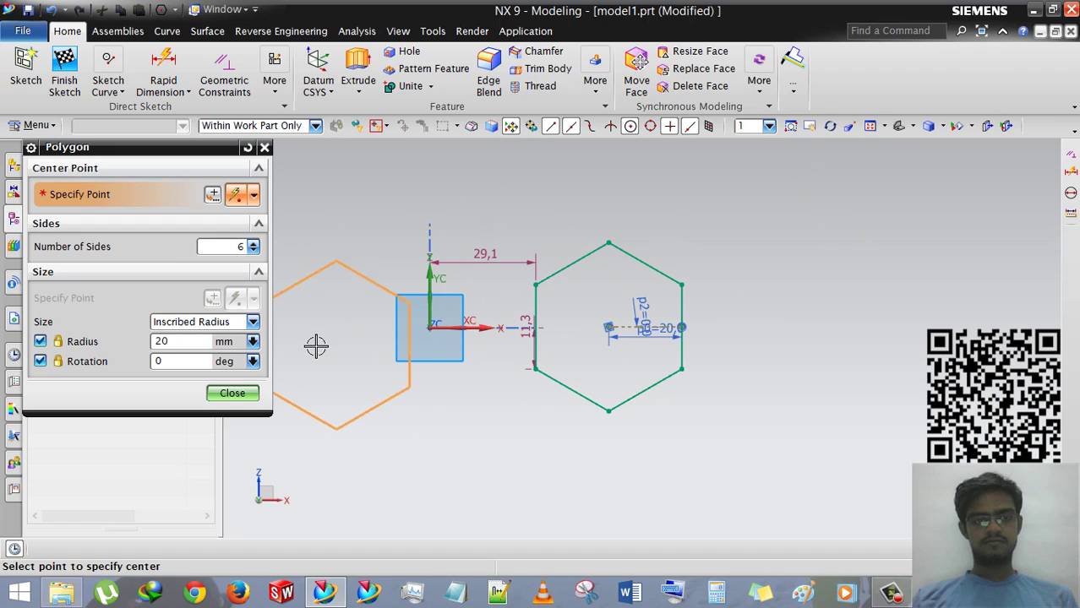
Step: Unlock the radius and rotation values and close the Polygon tool
click(40, 341)
click(39, 361)
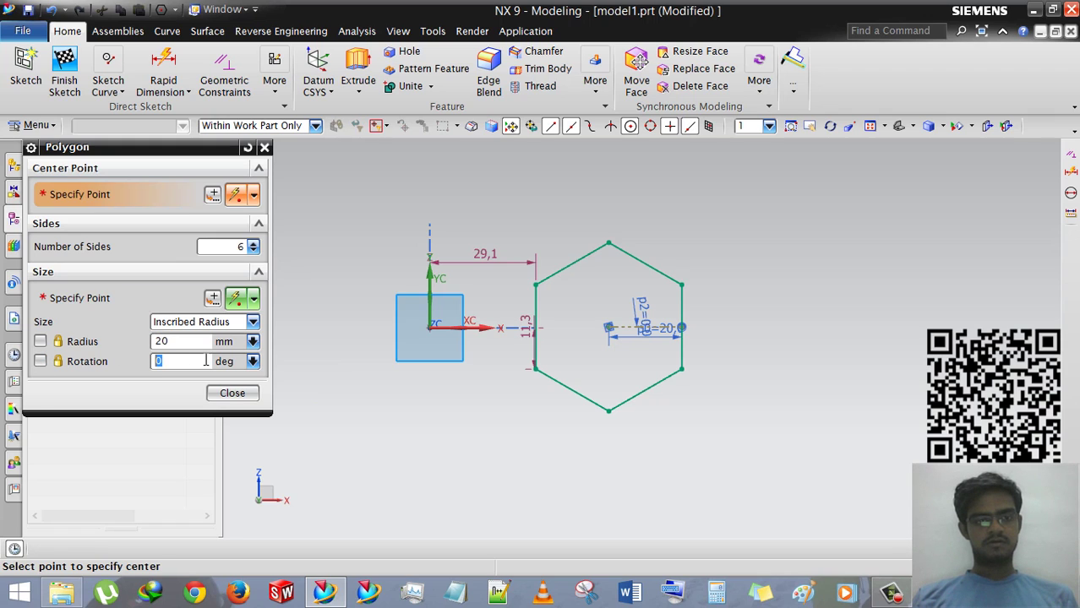
scroll(742, 324, up, 2)
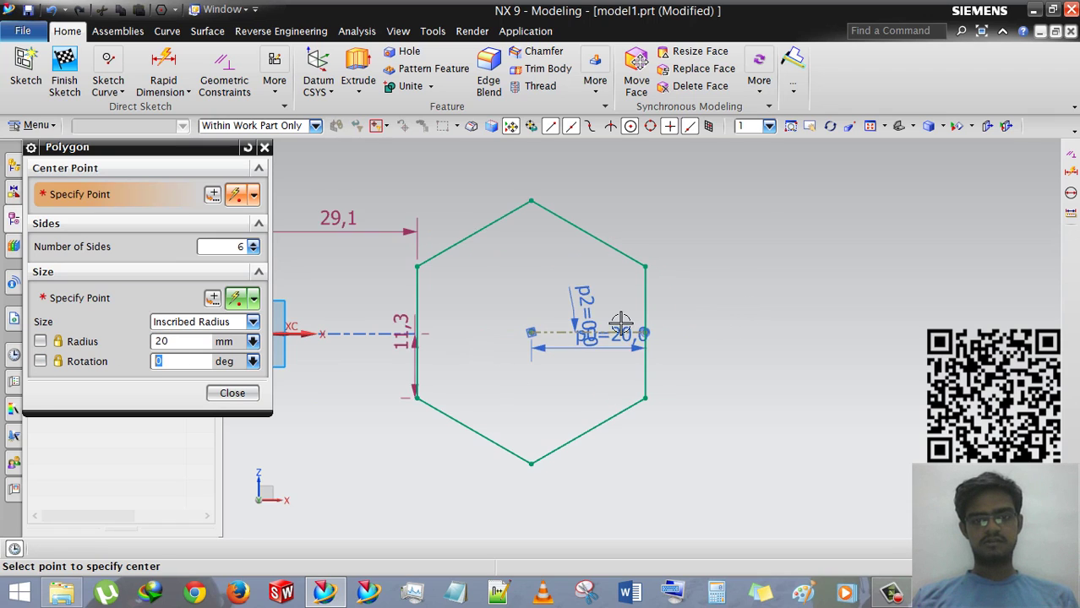
click(233, 393)
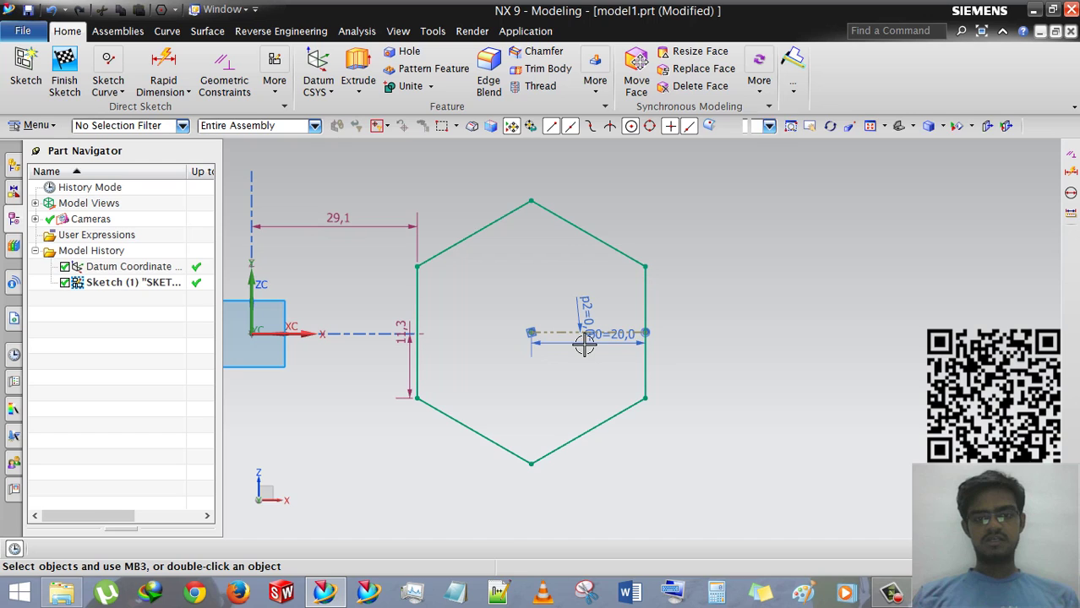
Step: Drag the hexagon's p0=20,0 radius dimension below its centre point
drag(585, 343, 539, 381)
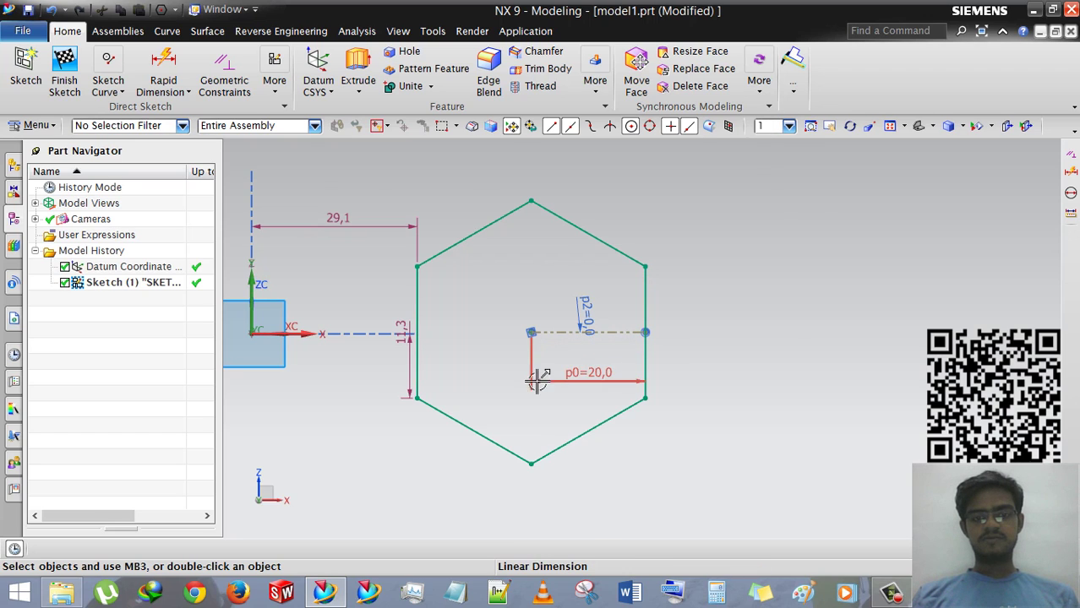
scroll(540, 359, up, 3)
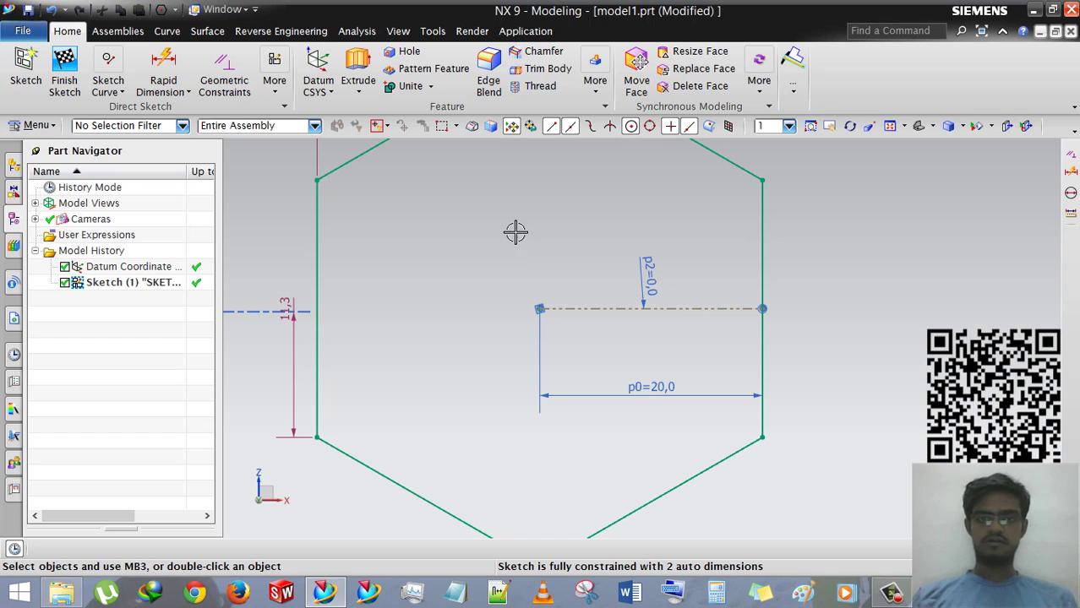
click(108, 84)
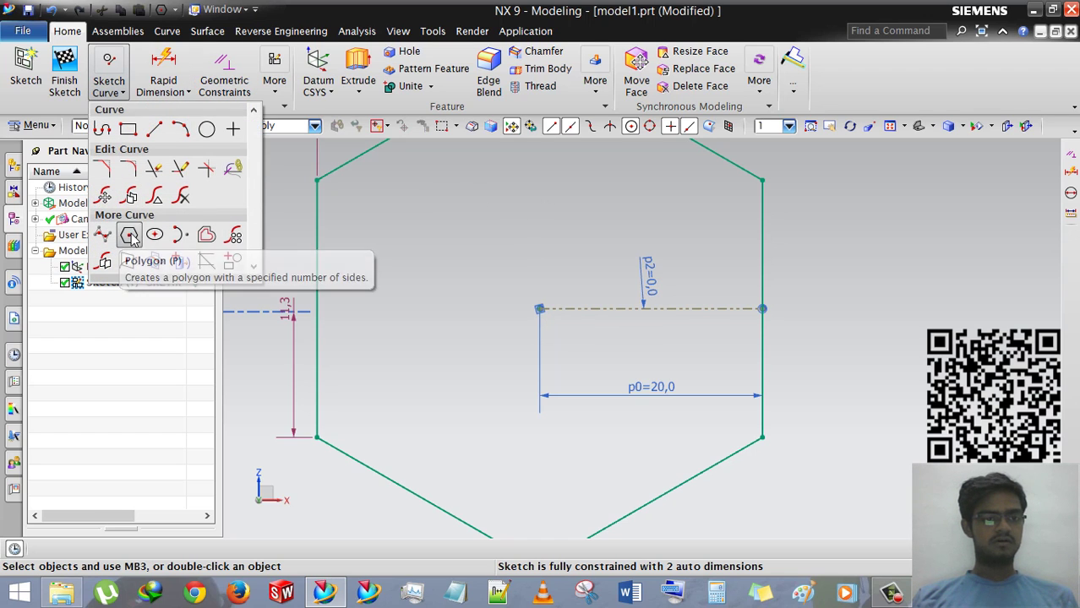
Step: Draw a second hexagon with 20 mm circumscribed radius at 0° right of the first
click(128, 236)
click(82, 194)
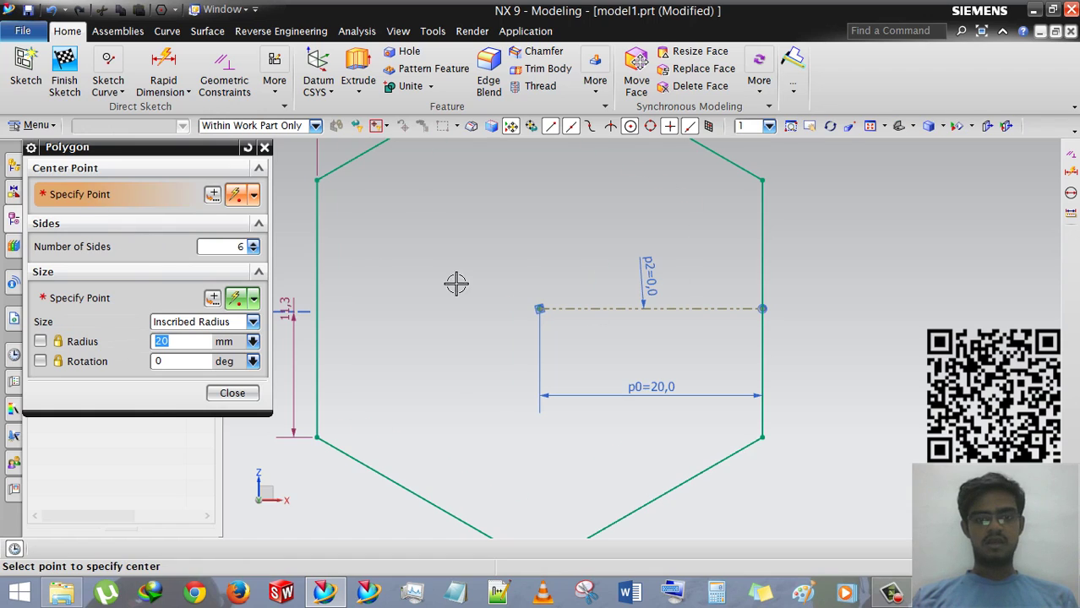
scroll(456, 282, down, 5)
click(203, 329)
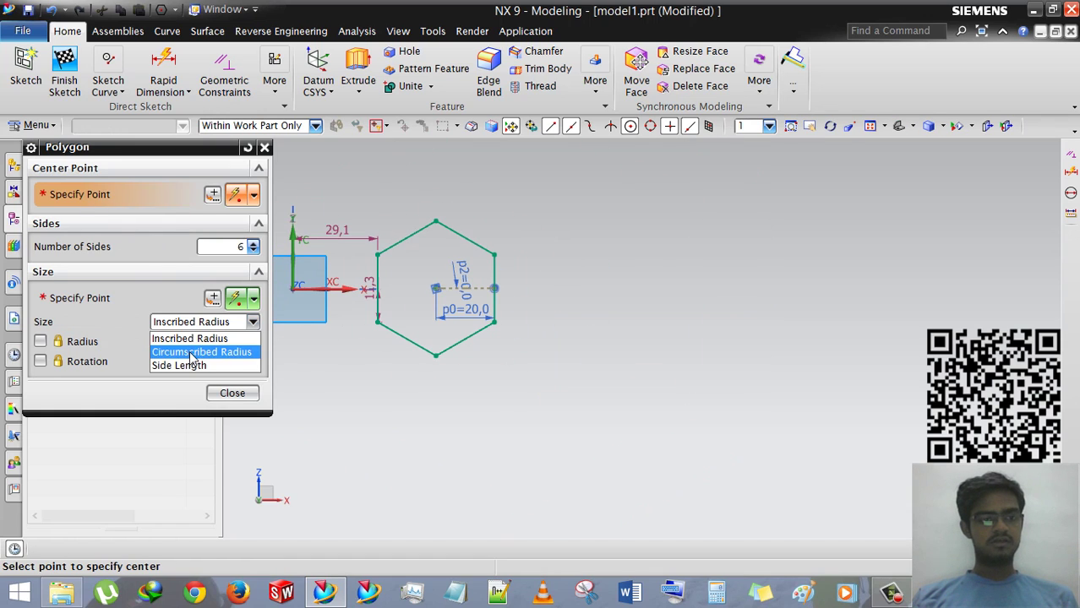
click(204, 352)
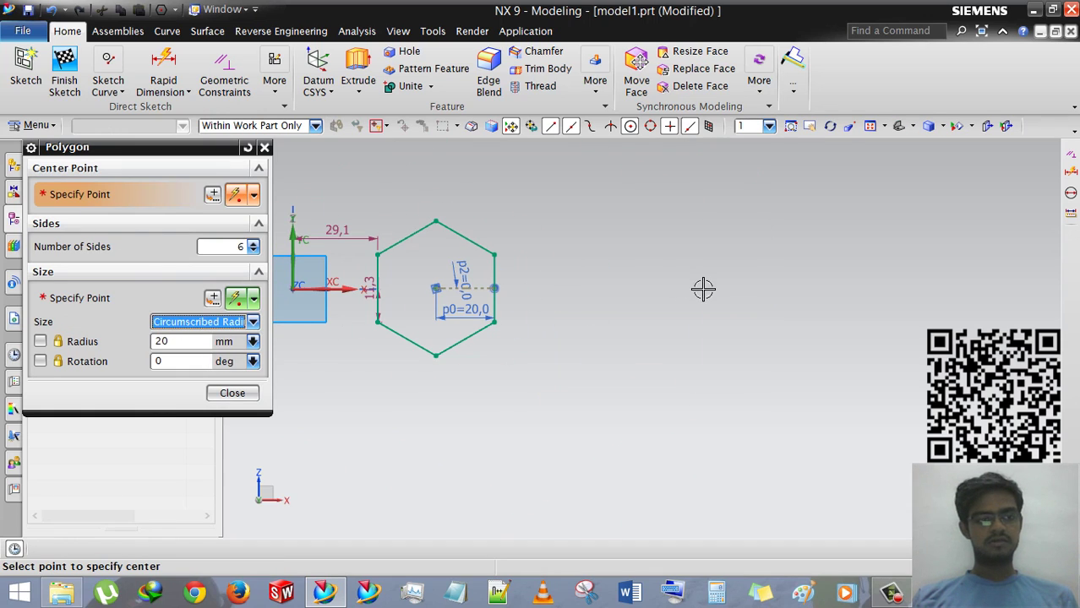
scroll(772, 297, up, 1)
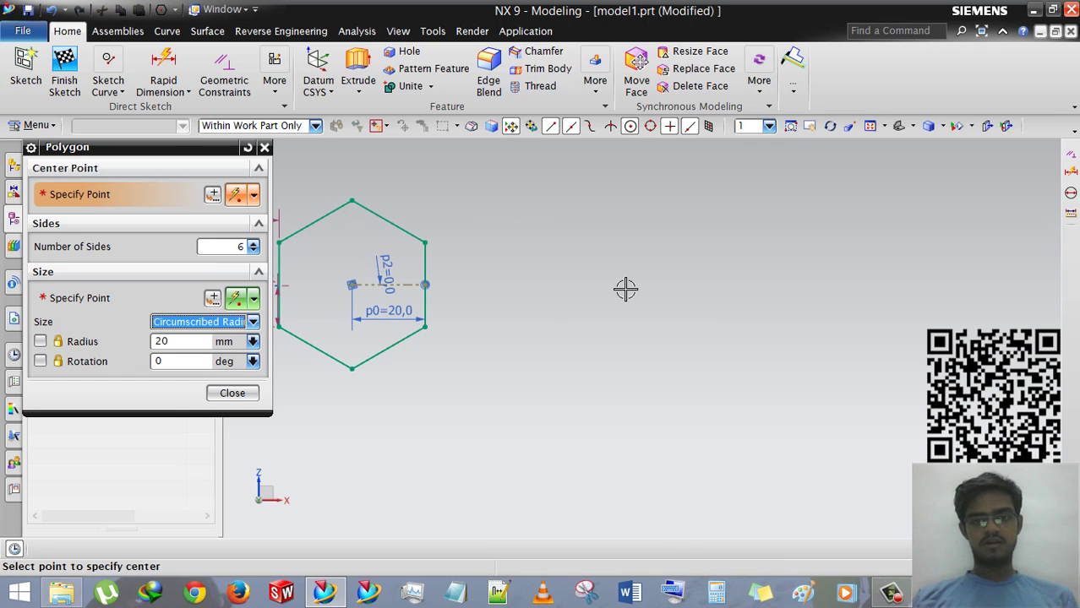
click(625, 290)
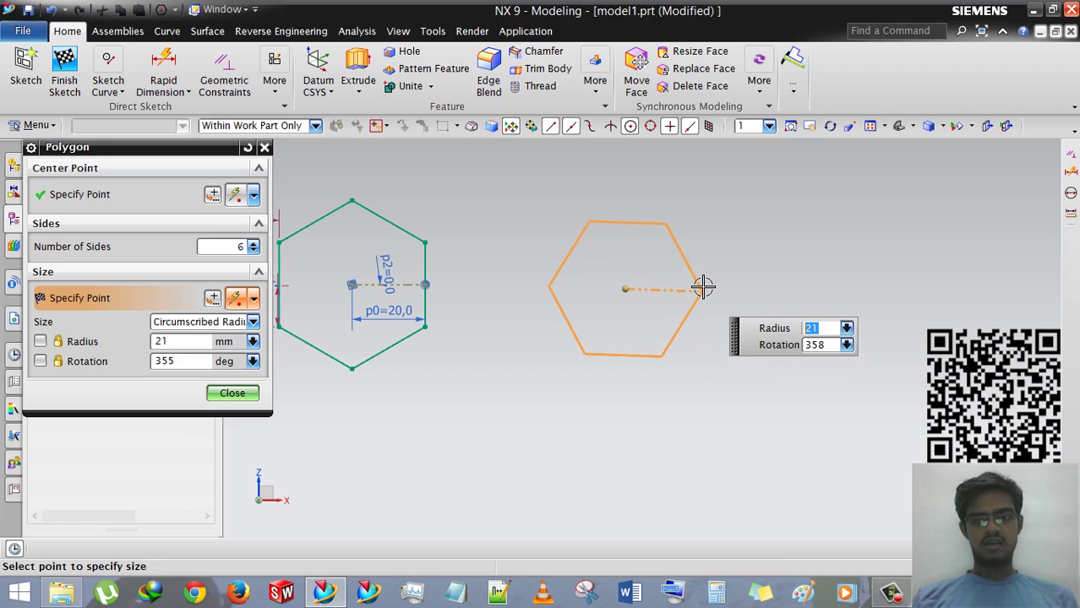
key(Tab)
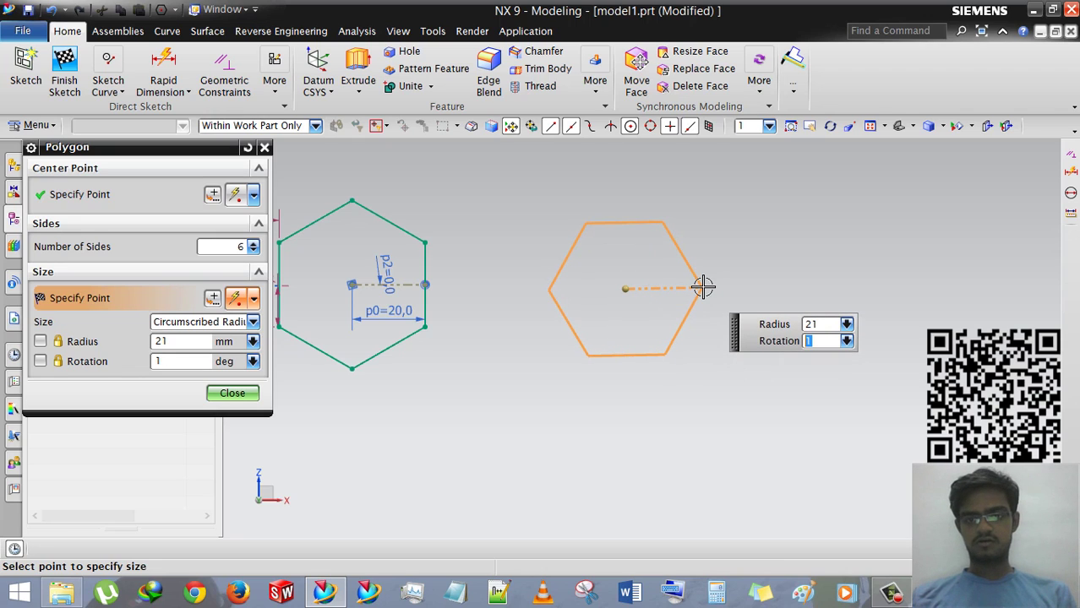
key(Return)
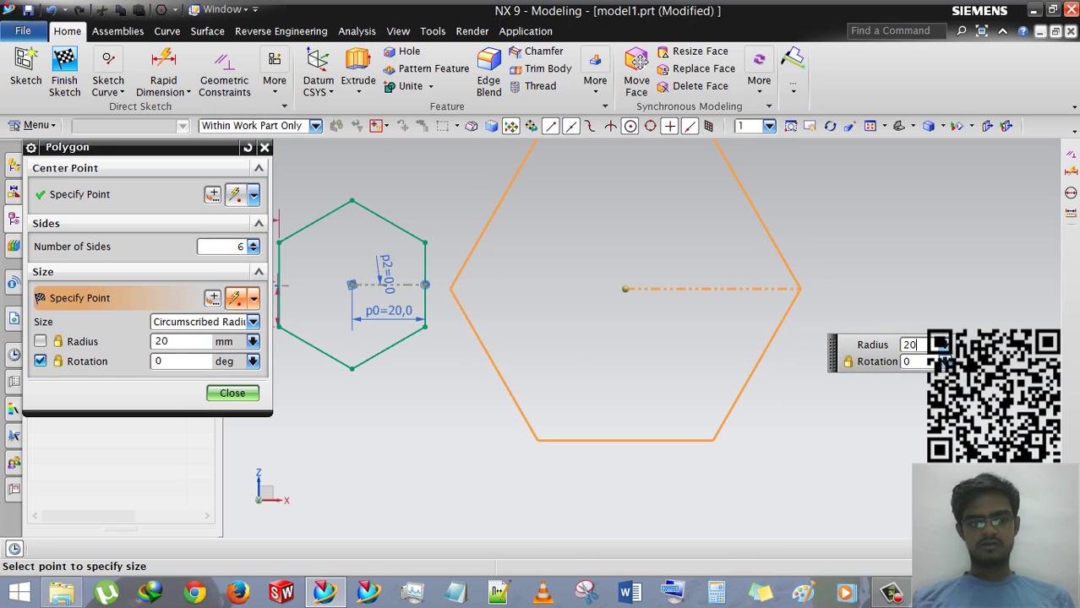
key(Return)
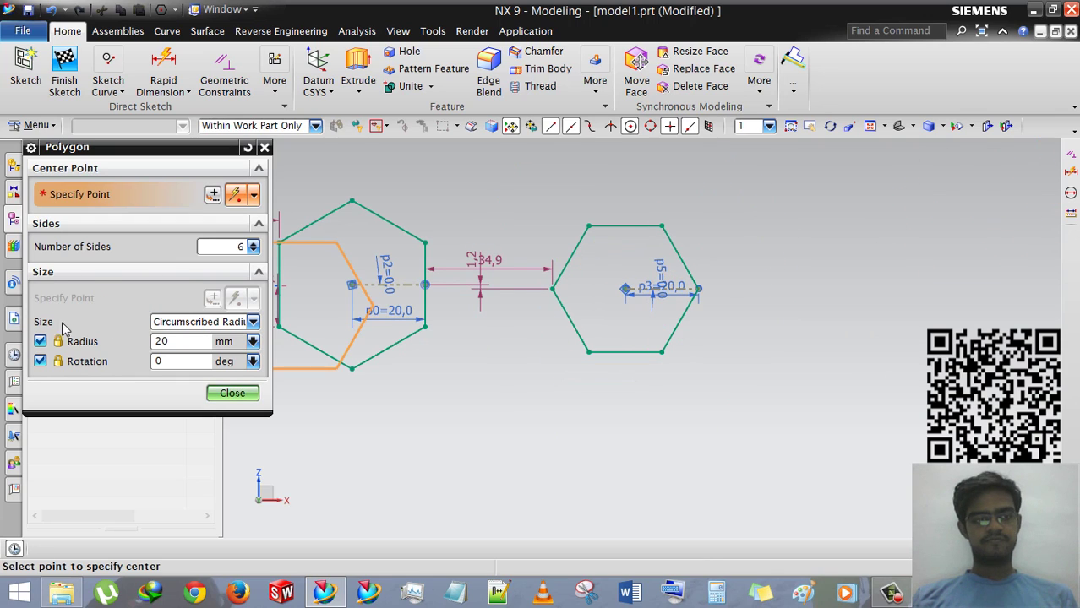
Step: Unlock the radius and rotation values, then close the Polygon tool
click(40, 341)
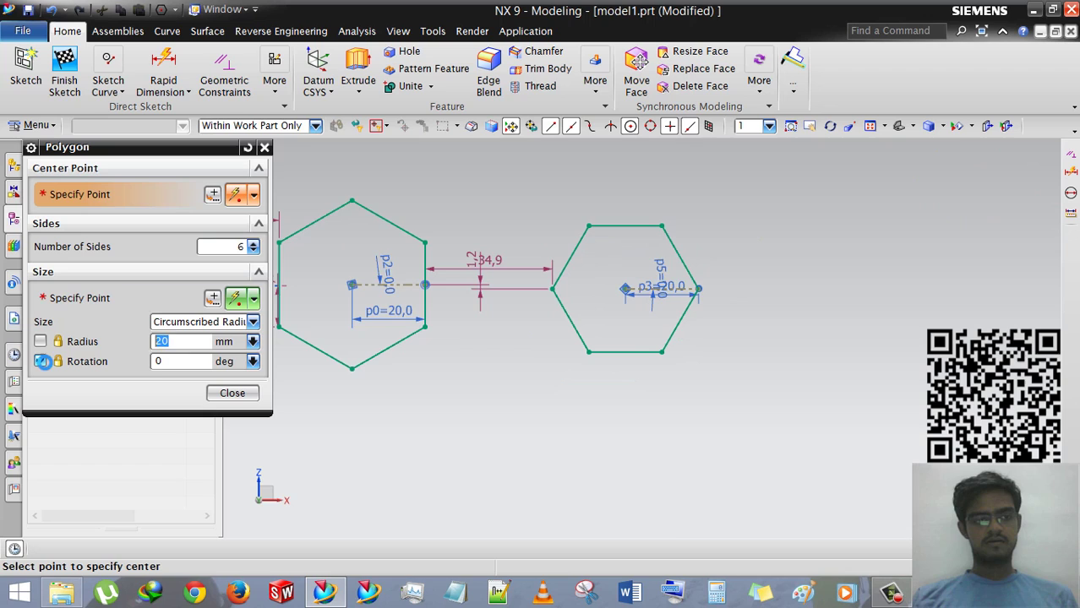
click(39, 361)
scroll(667, 289, up, 6)
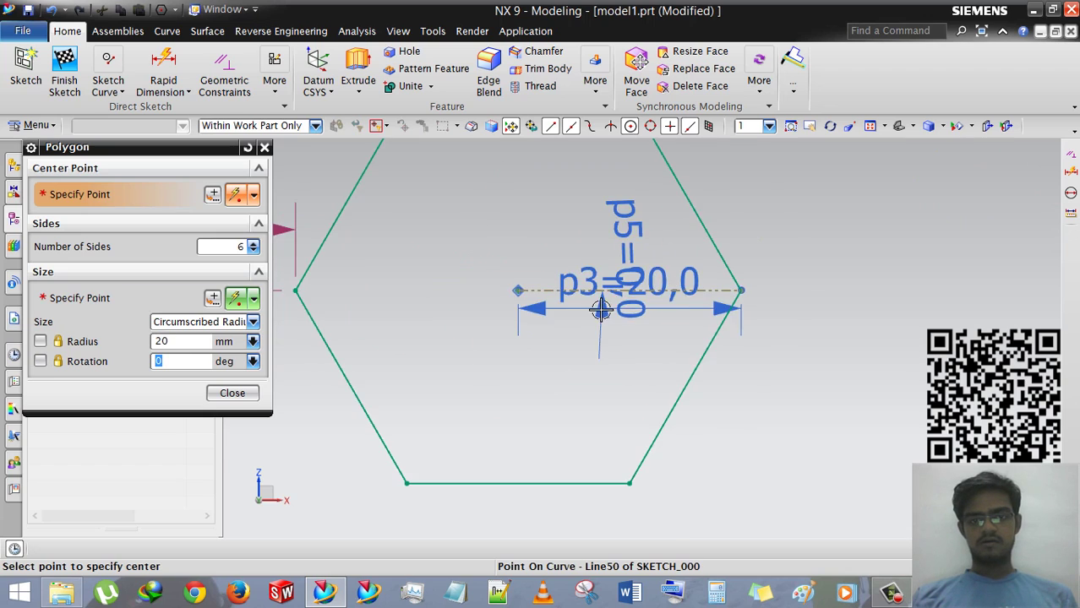
click(233, 394)
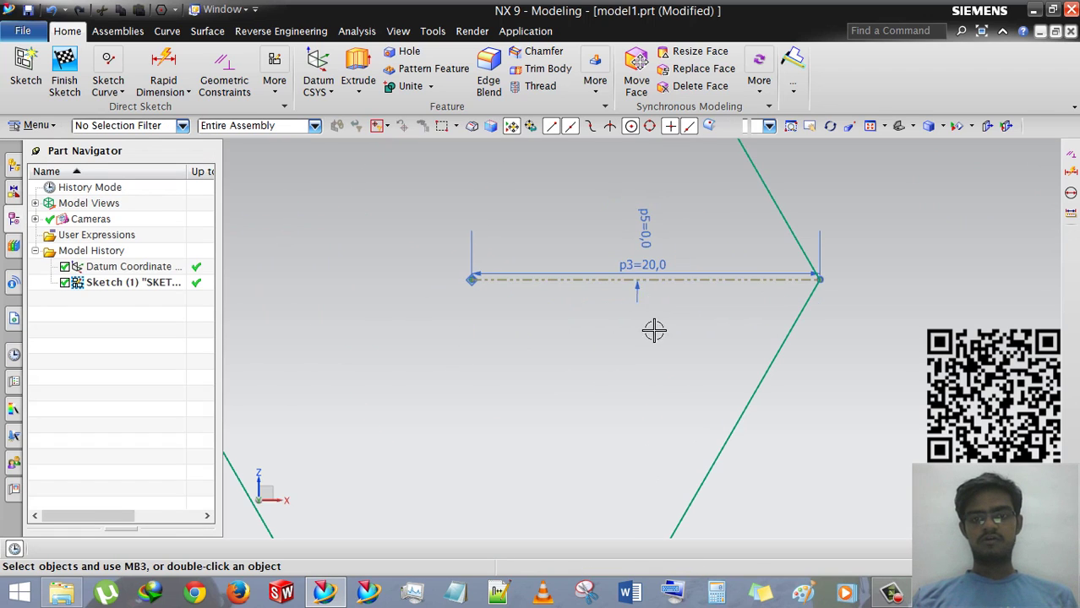
Step: Move the p3=20 radius dimension below the construction line and pick the hexagon's centre and right vertex
drag(639, 271, 616, 389)
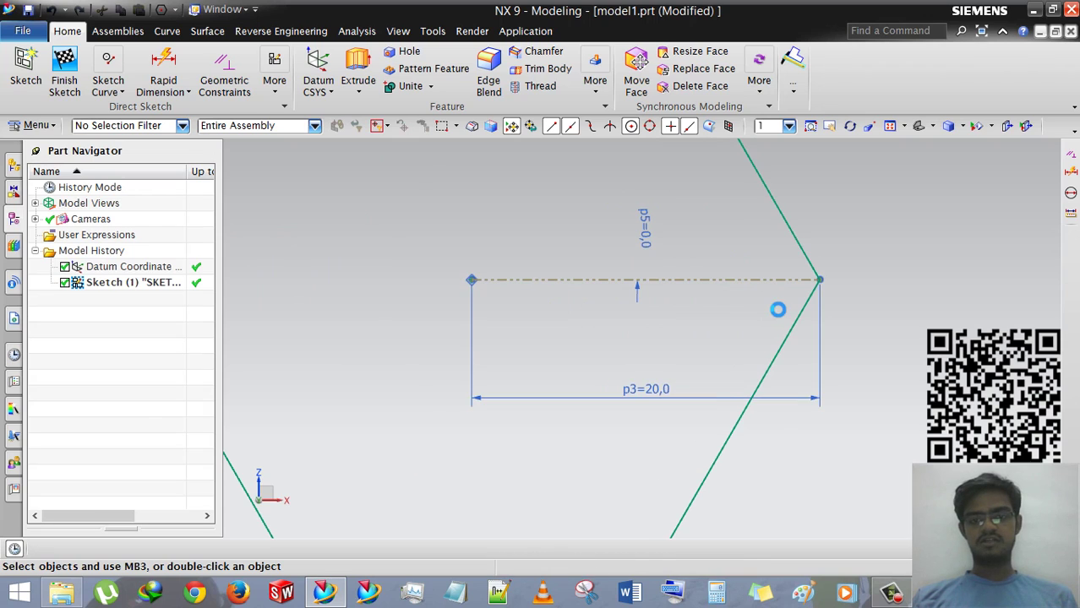
scroll(777, 309, down, 2)
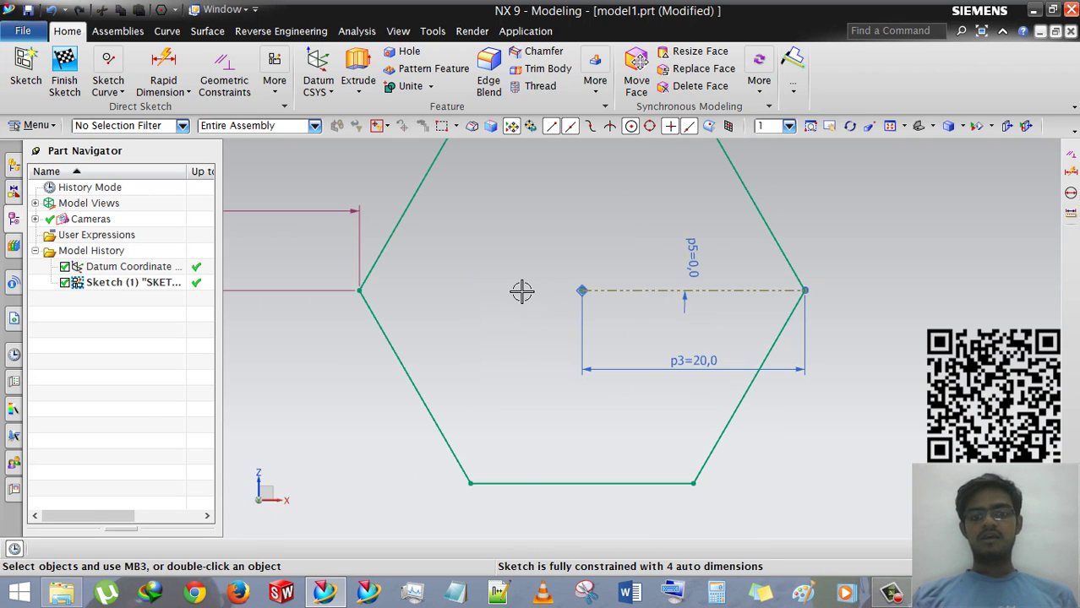
click(578, 291)
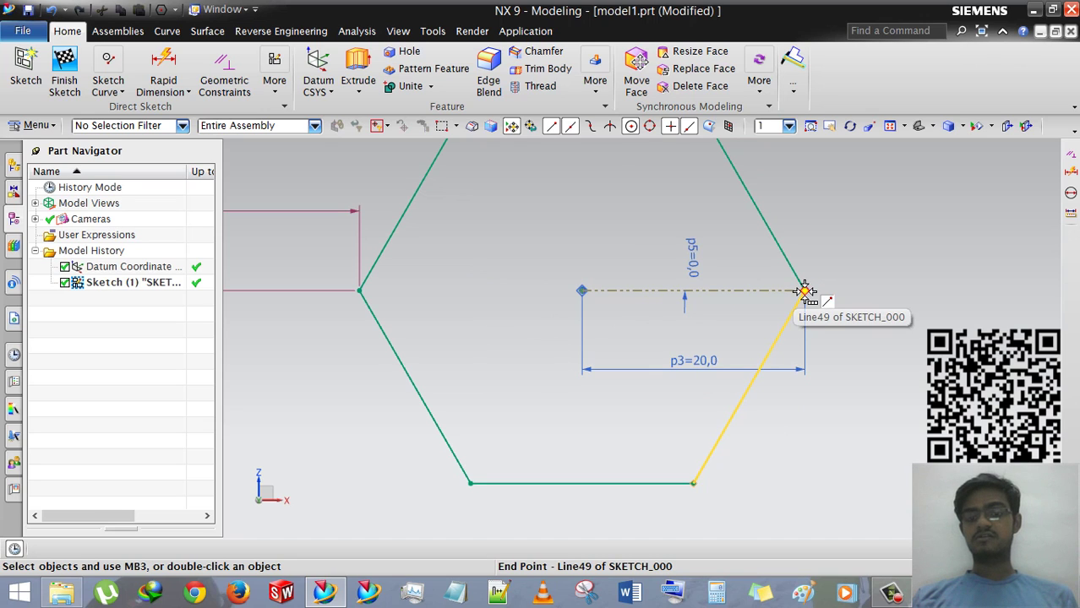
click(805, 290)
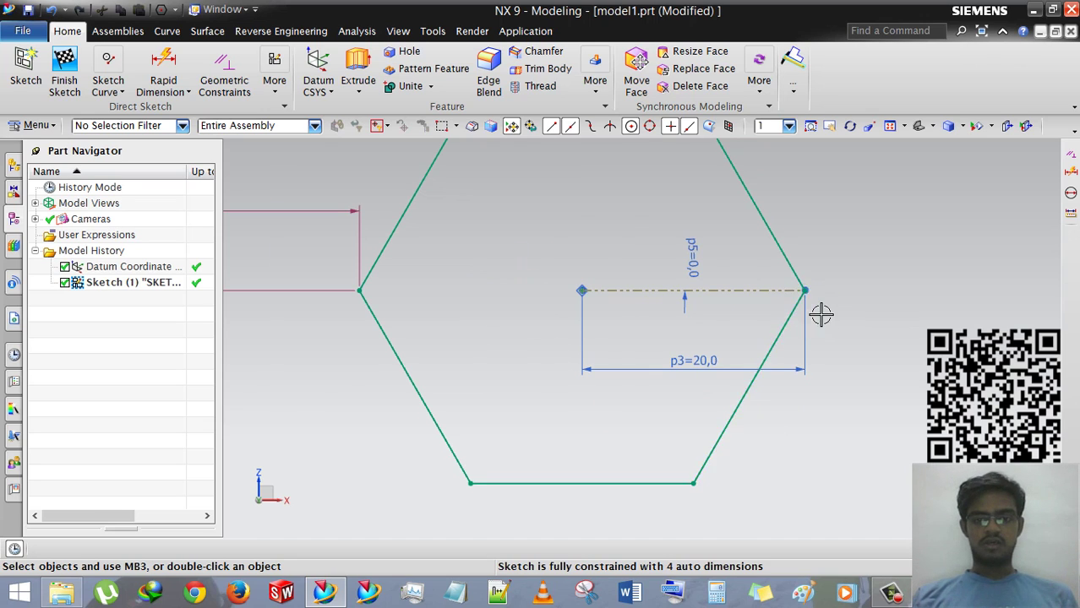
scroll(818, 310, down, 3)
scroll(583, 298, down, 2)
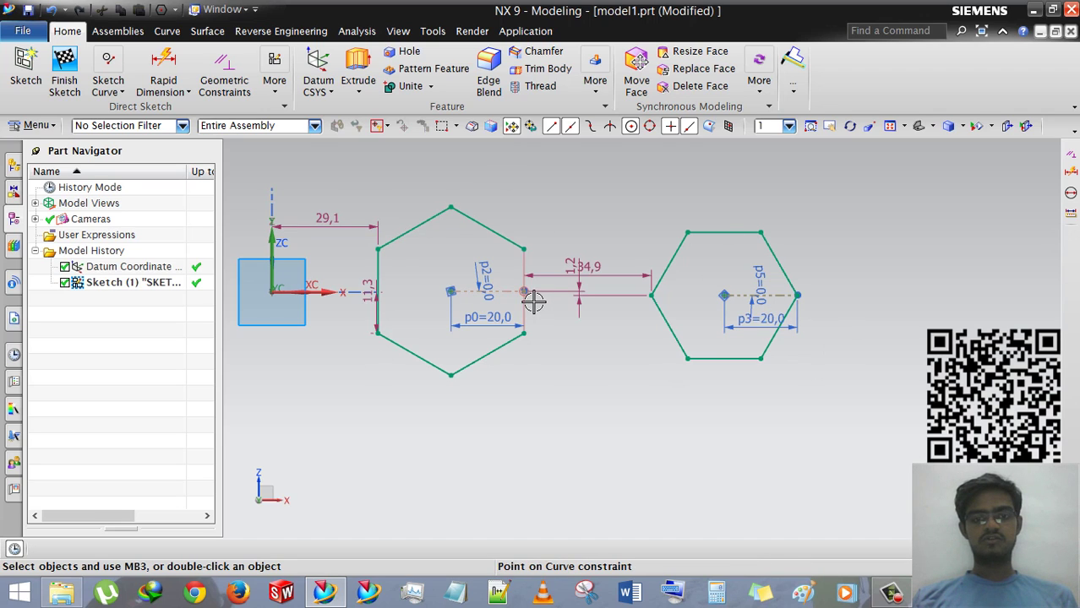
Step: Draw a third hexagon sized by a 20 mm side length right of the second
click(110, 88)
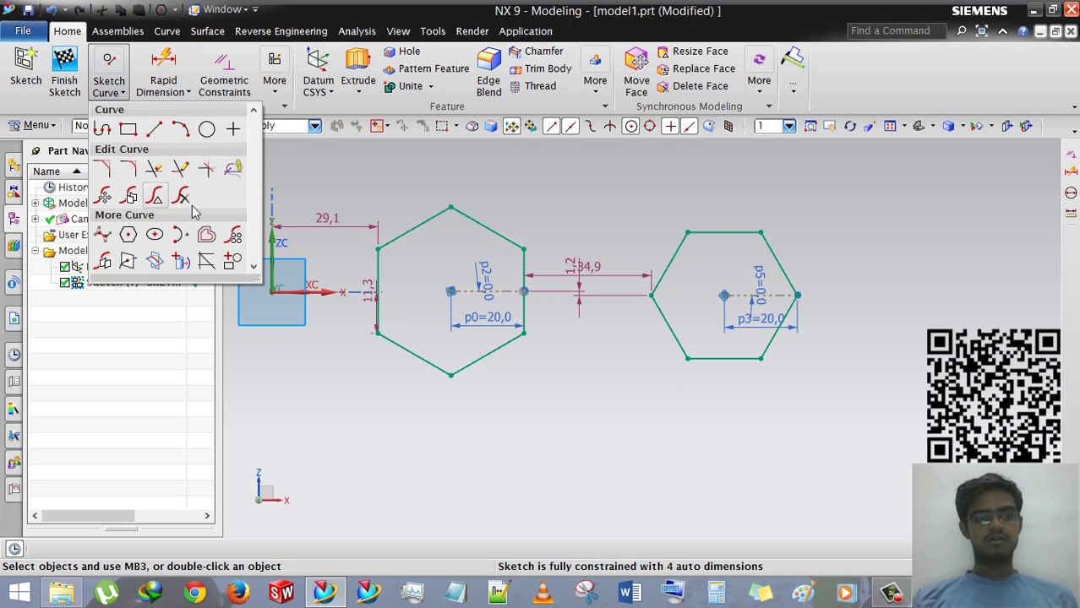
click(128, 234)
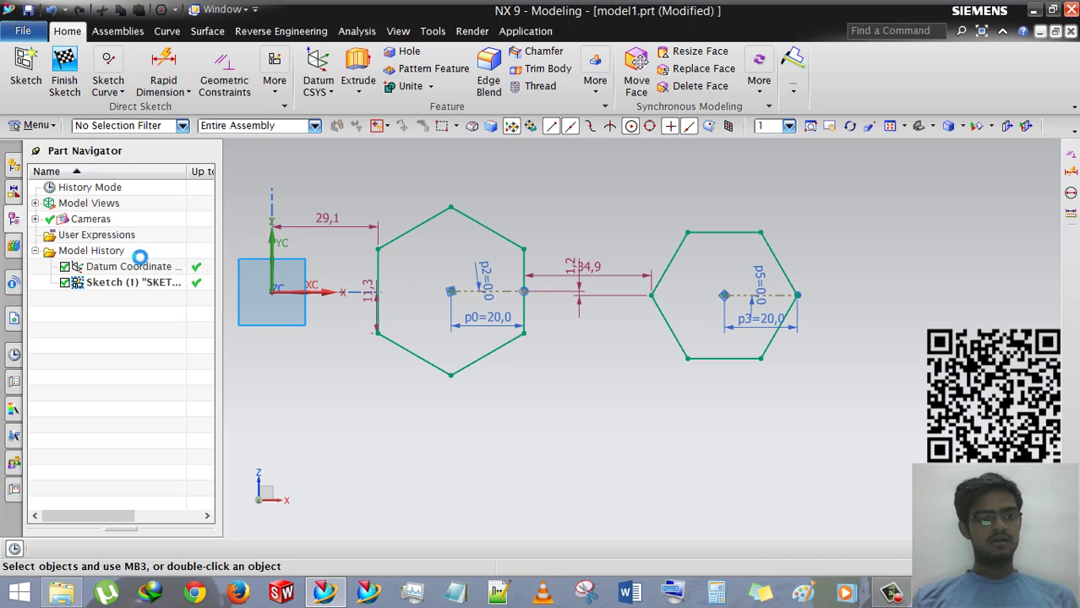
click(203, 322)
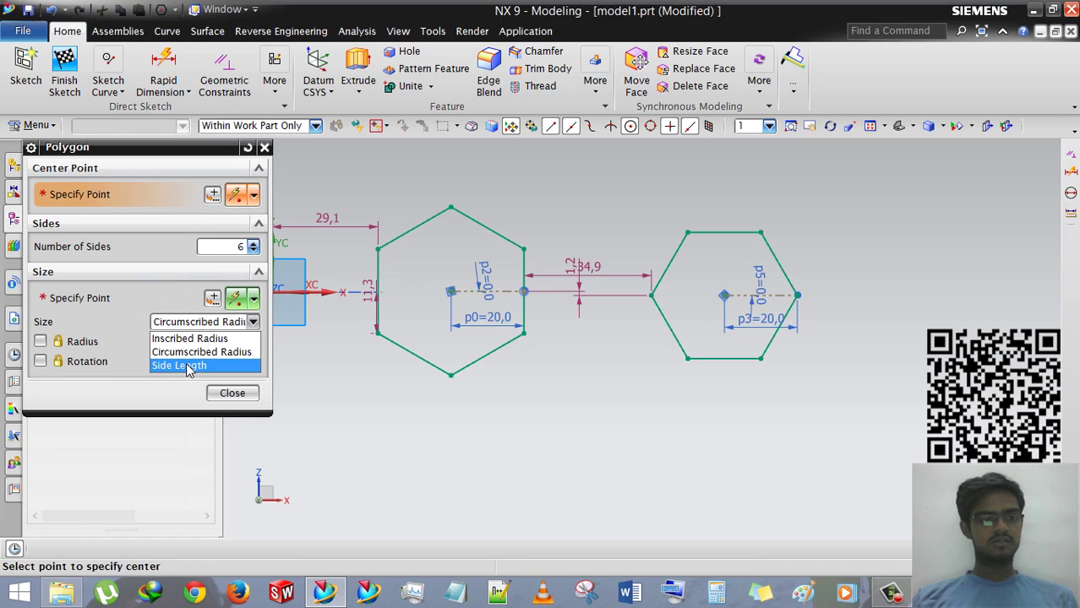
click(185, 366)
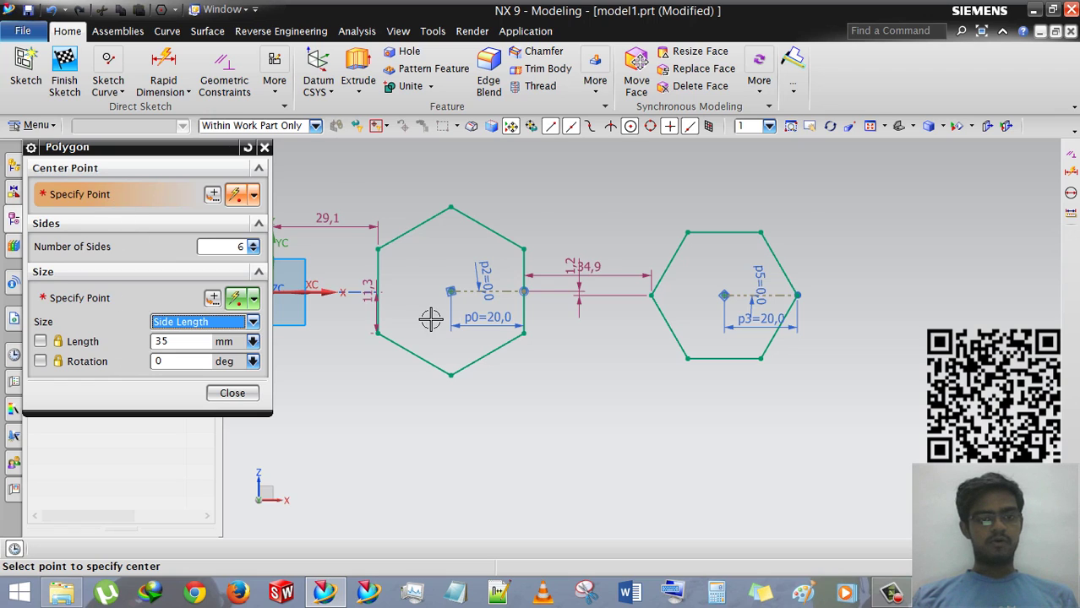
scroll(429, 314, down, 4)
scroll(678, 319, up, 5)
click(576, 295)
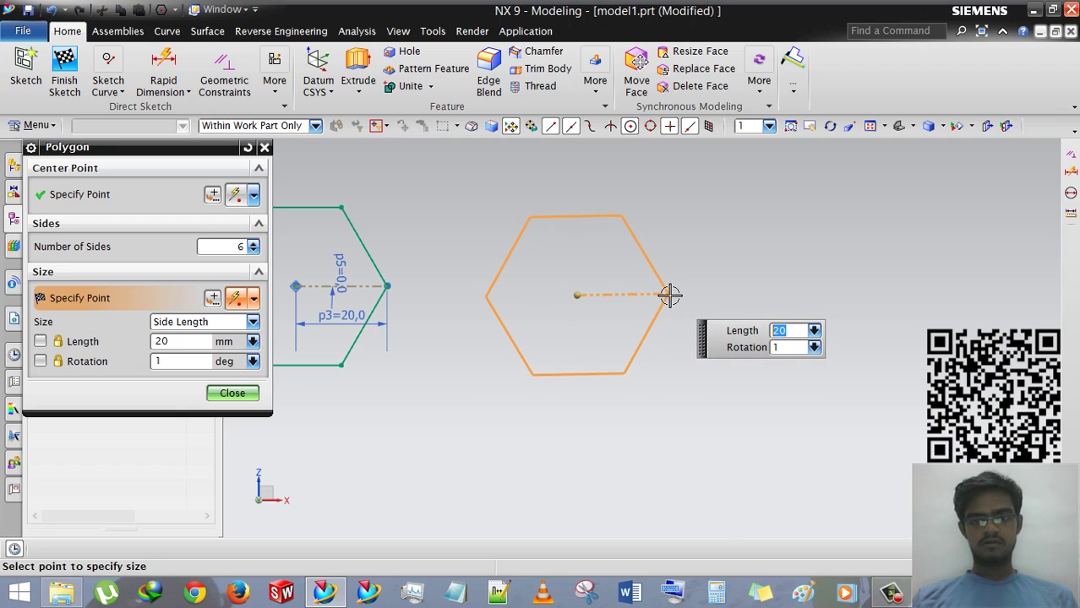
click(669, 295)
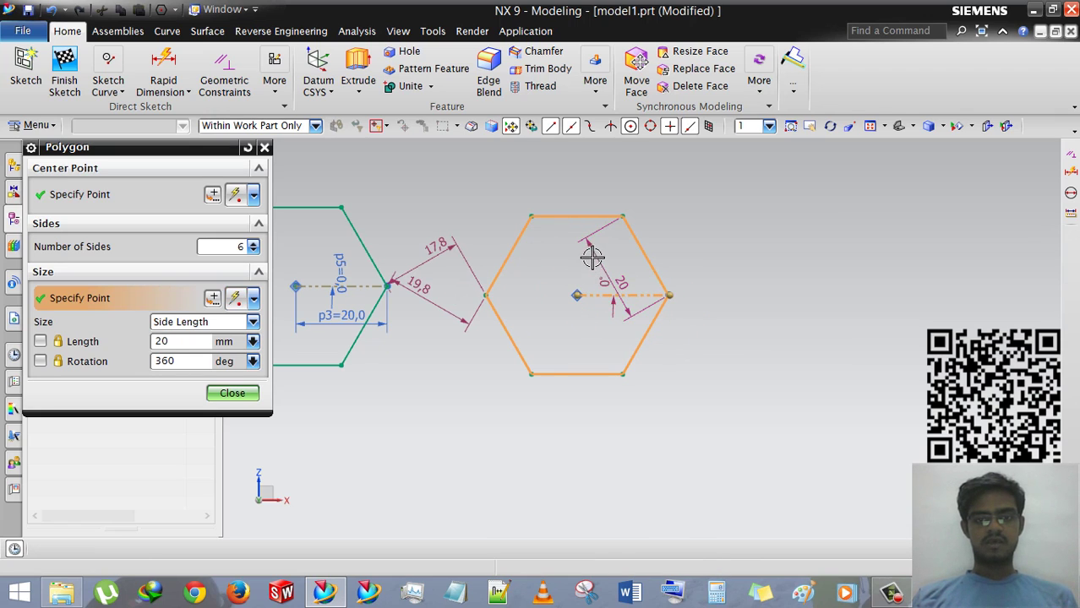
click(233, 393)
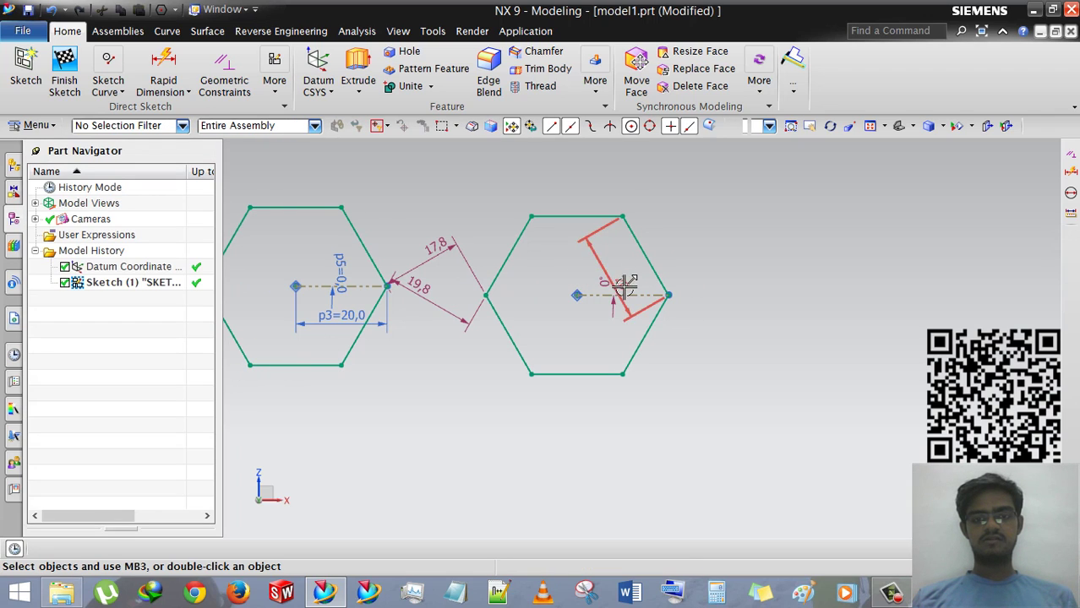
Step: Edit the 20 mm side-length dimension and select the hexagon's upper-right side
double_click(678, 258)
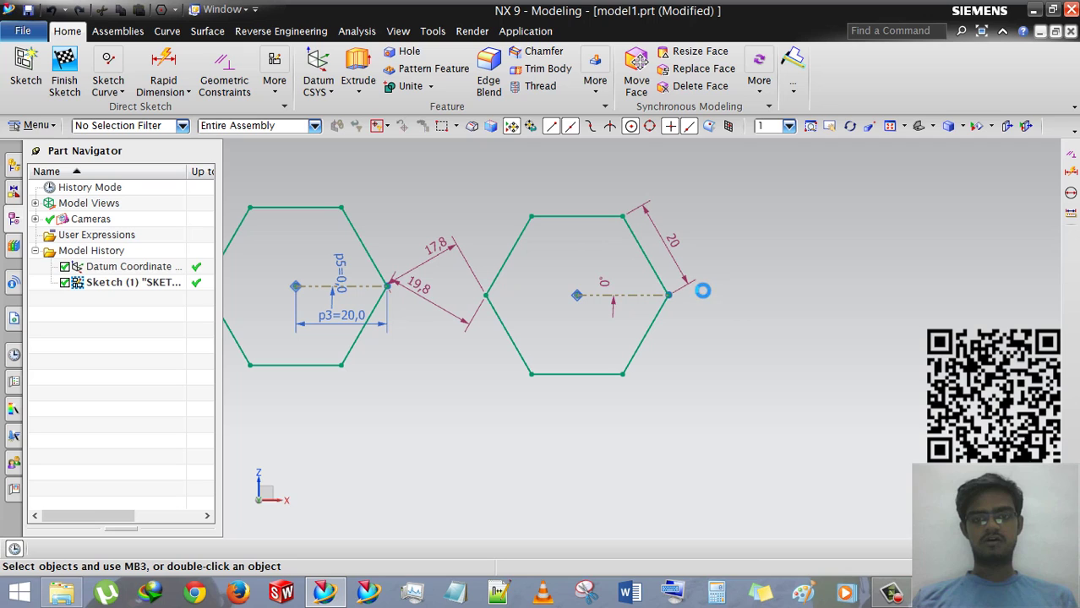
click(629, 240)
click(771, 283)
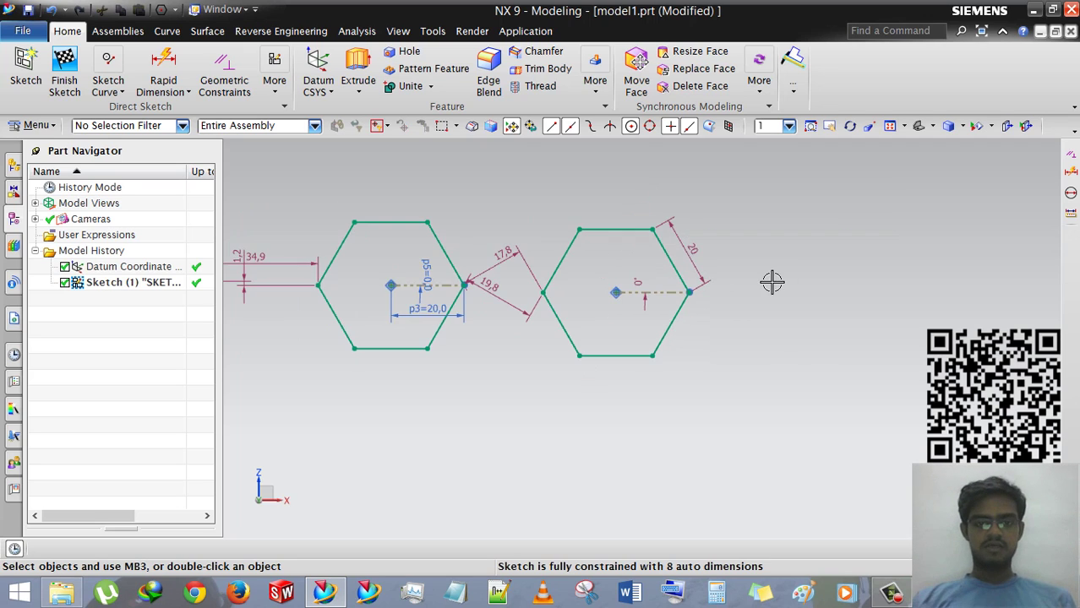
scroll(764, 291, down, 2)
scroll(845, 308, up, 1)
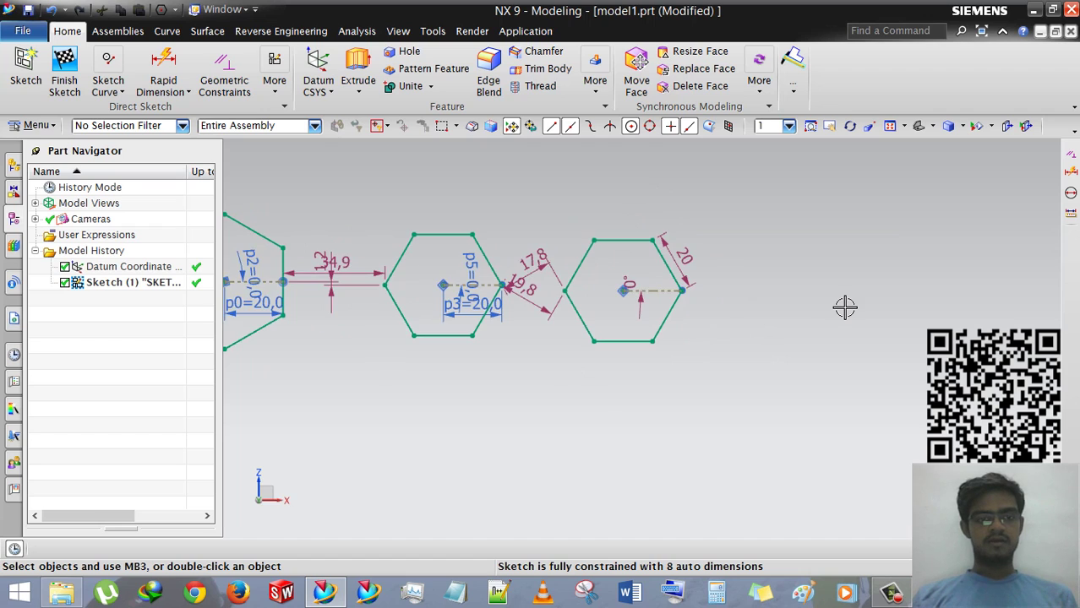
scroll(847, 308, up, 4)
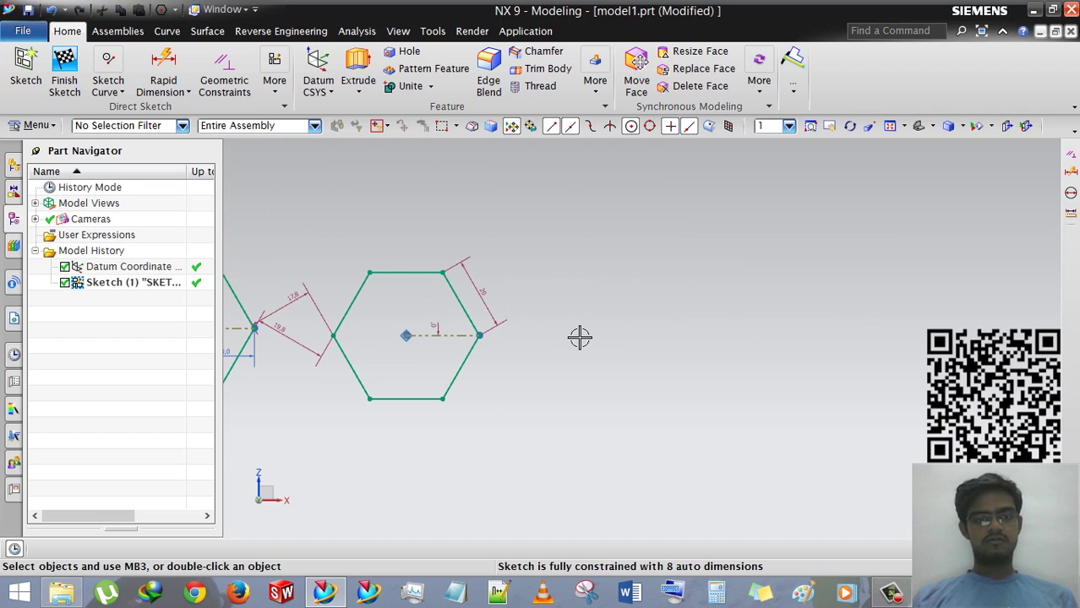
scroll(580, 337, up, 3)
Step: Draw a 3-sided polygon with 13 mm inscribed radius right of the third hexagon
click(108, 85)
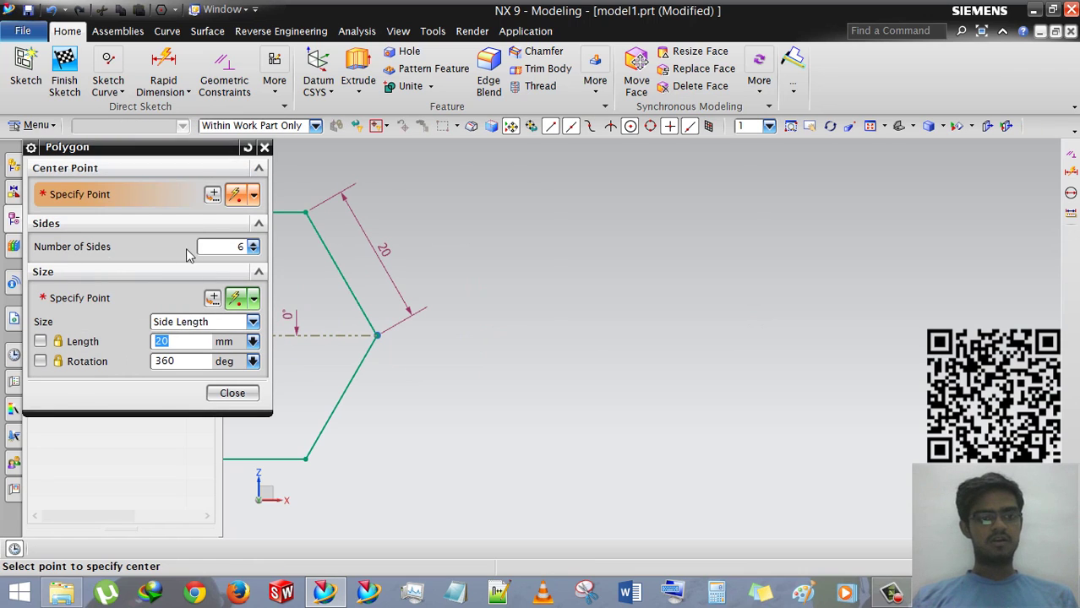
double_click(237, 247)
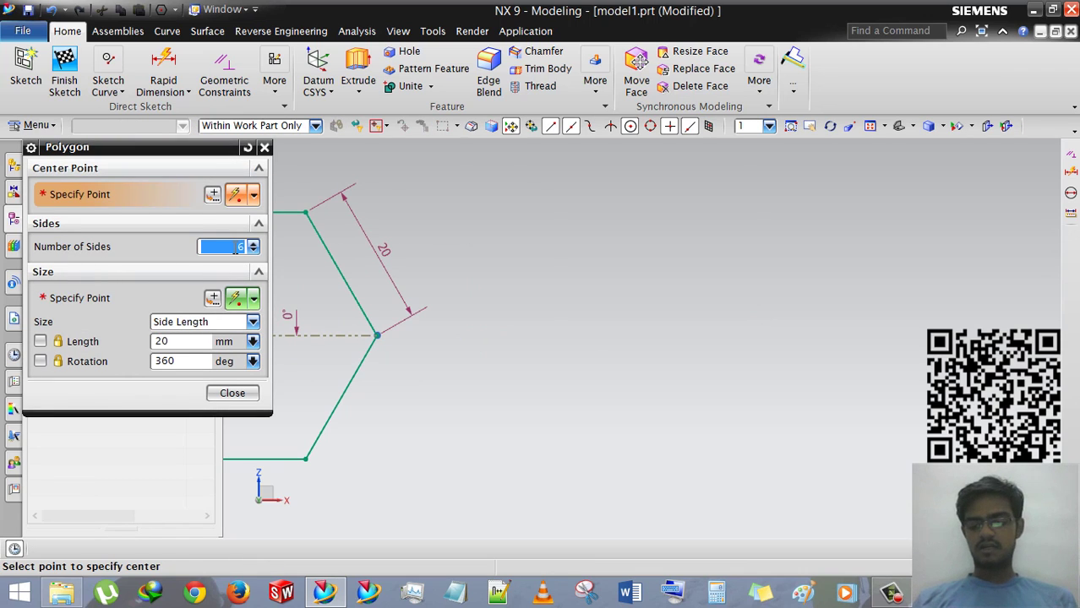
text(3)
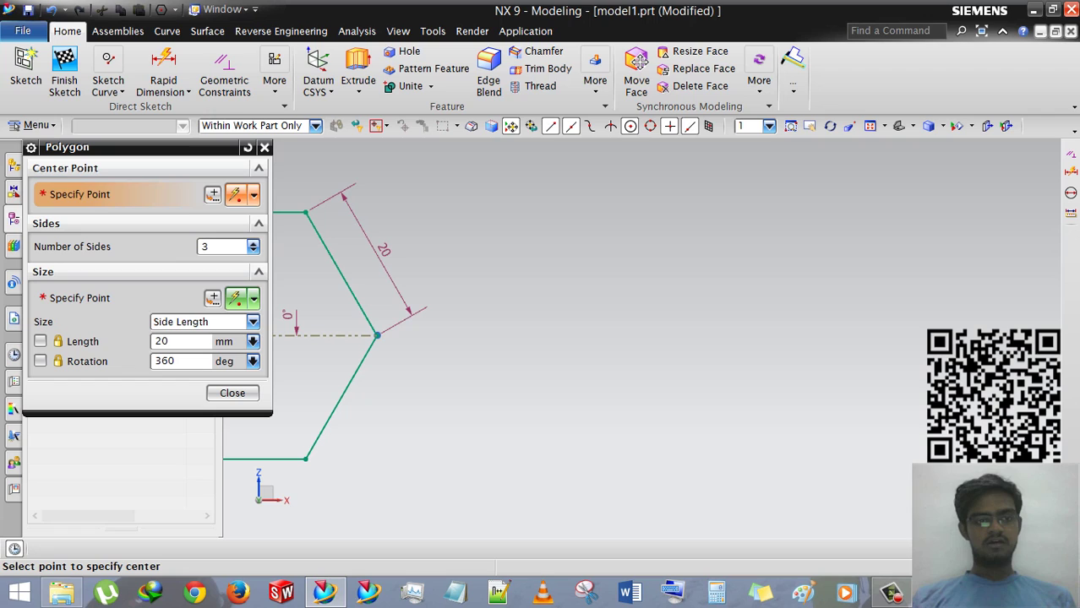
key(Tab)
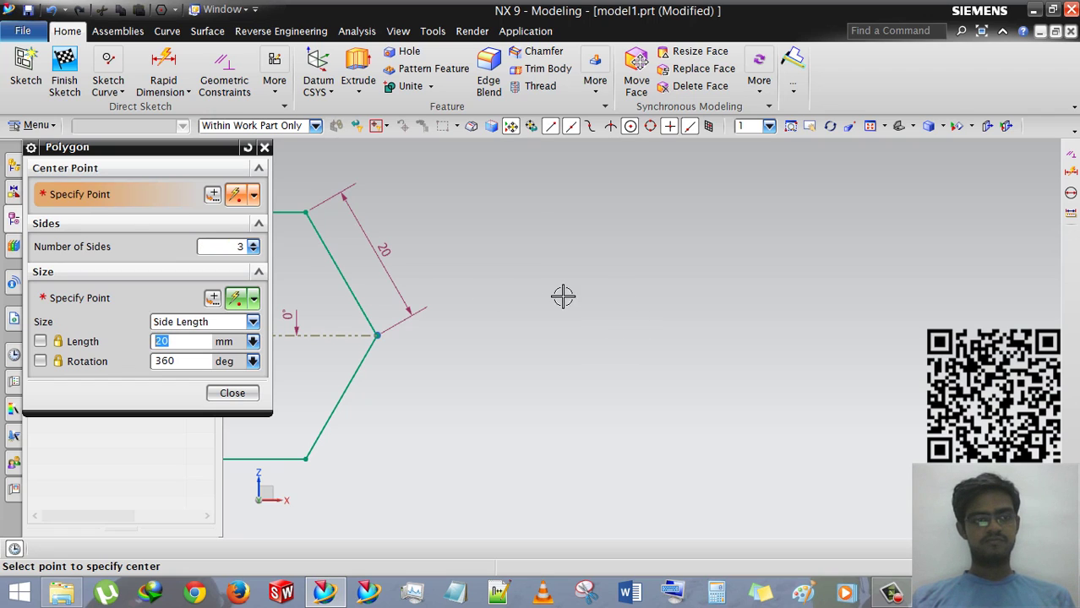
click(597, 344)
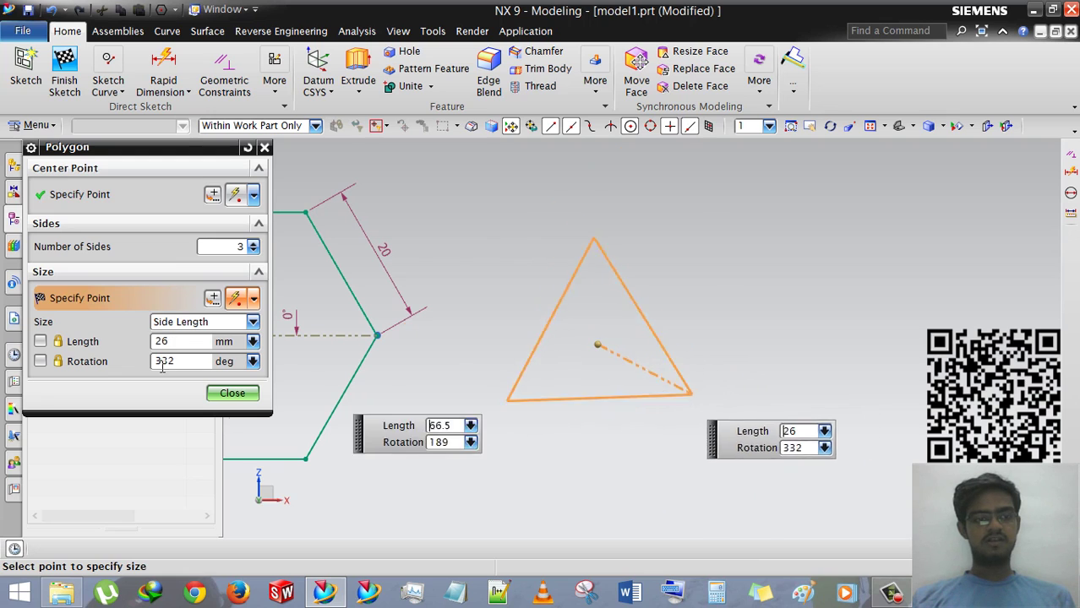
click(182, 322)
click(193, 340)
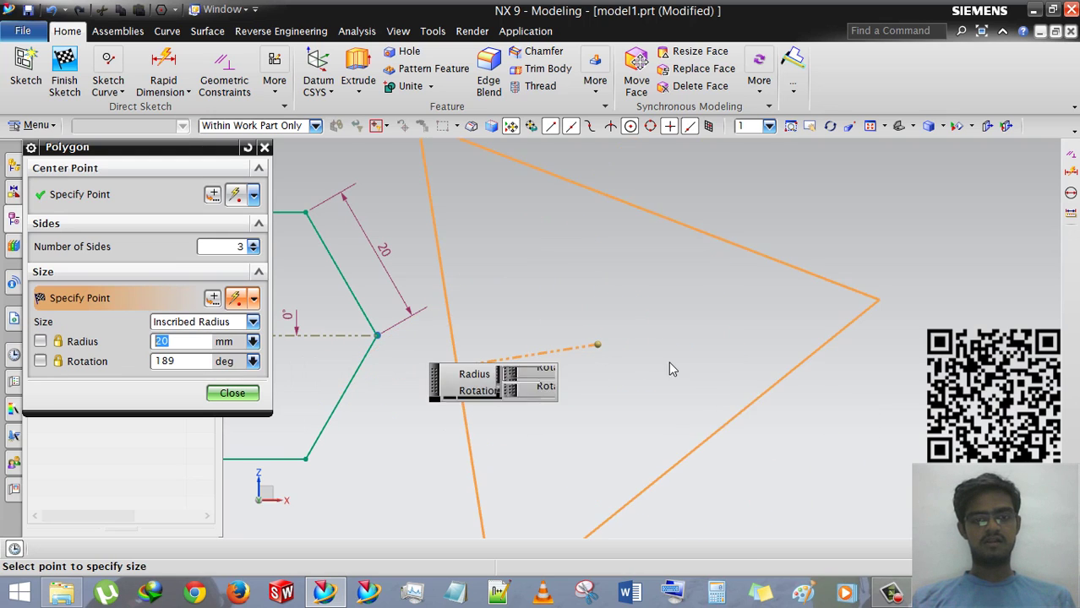
scroll(629, 347, down, 2)
scroll(618, 417, up, 1)
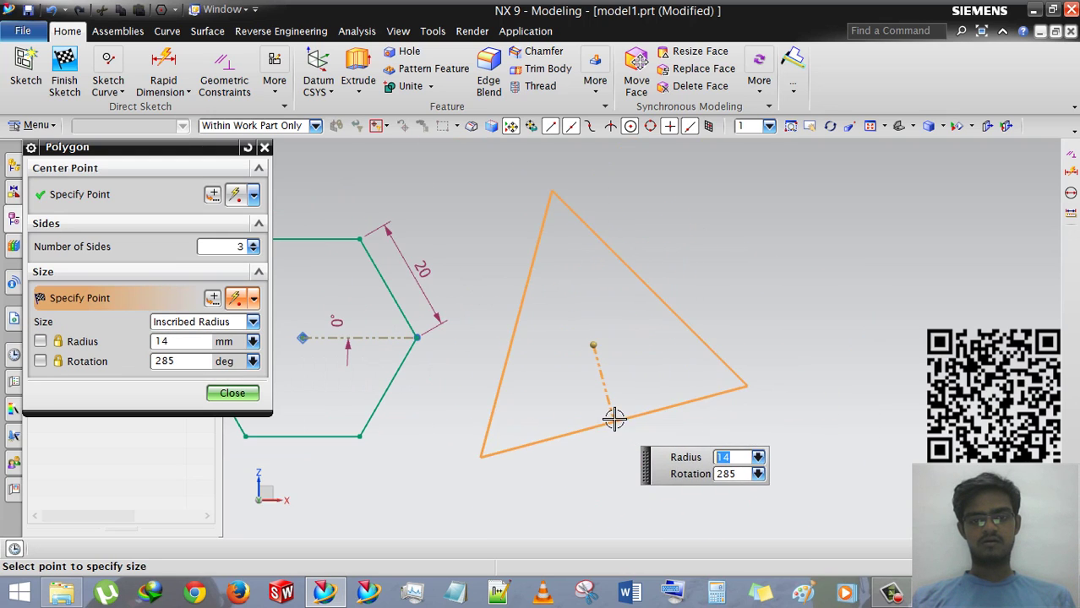
click(591, 419)
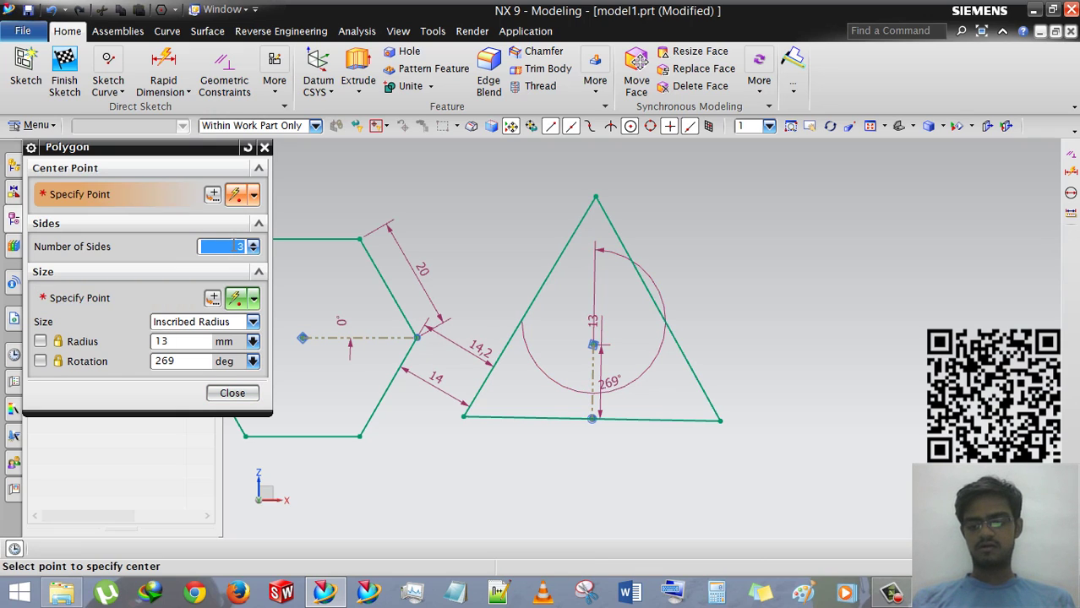
Step: Place a 5-sided pentagon with 15 mm inscribed radius at 274° right of the triangle
text(5)
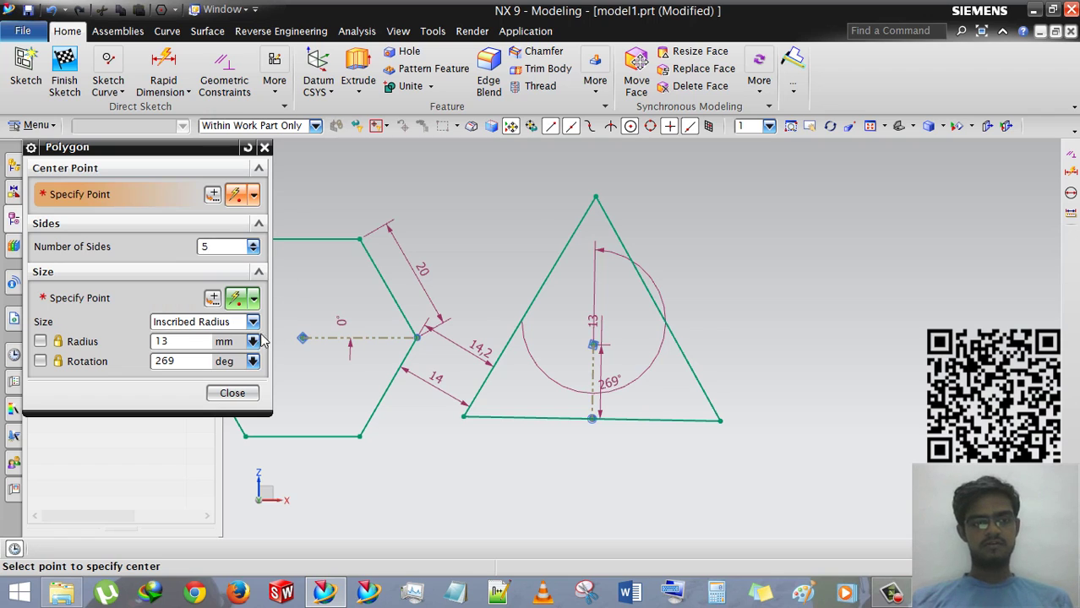
scroll(361, 289, down, 1)
shift+middle_drag(839, 320, 625, 299)
scroll(624, 299, down, 1)
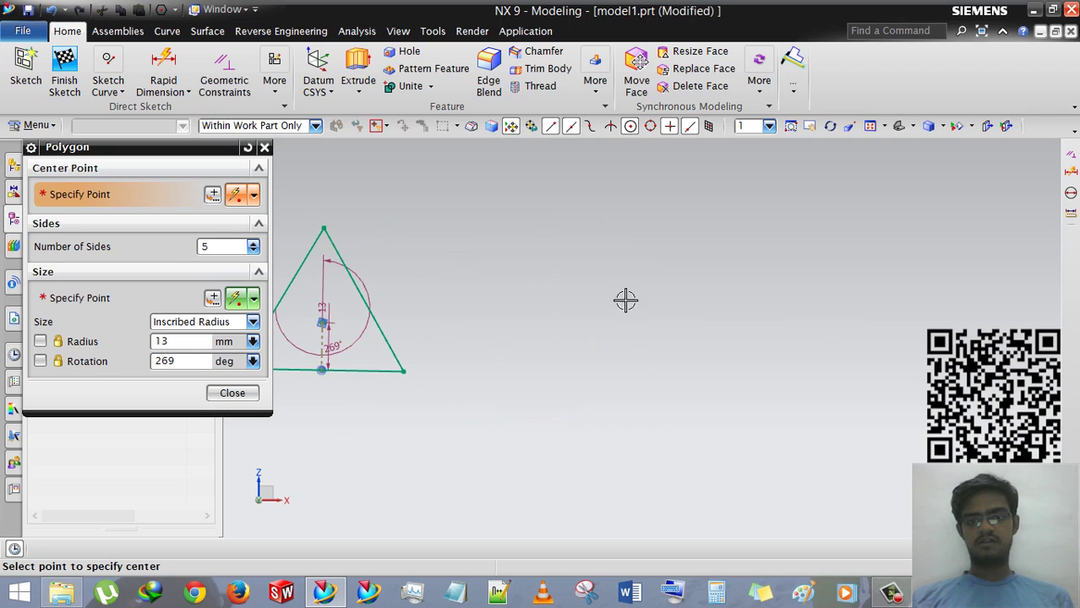
click(537, 305)
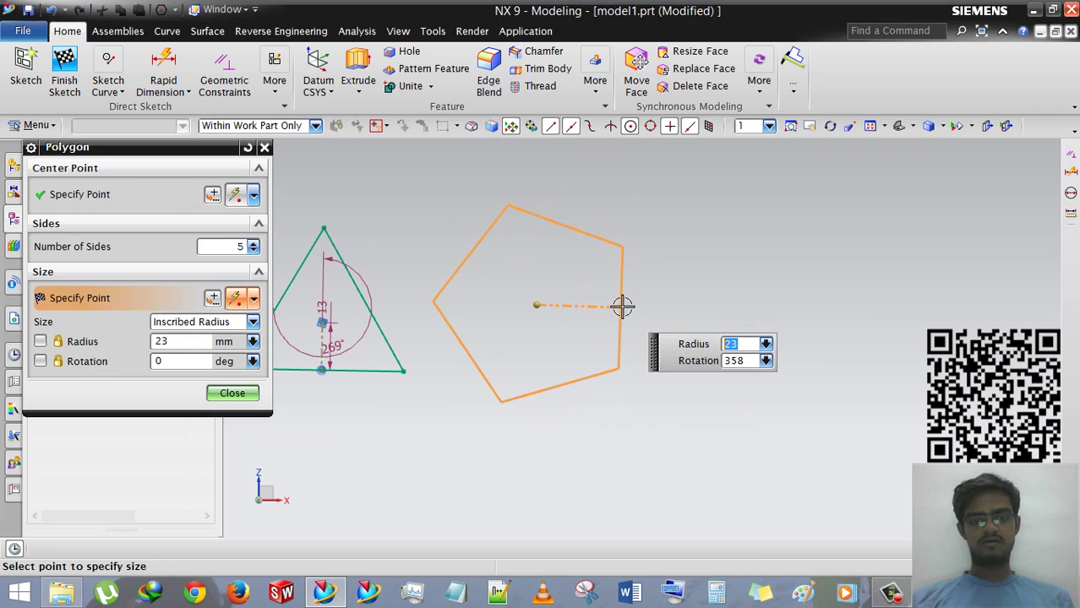
click(540, 358)
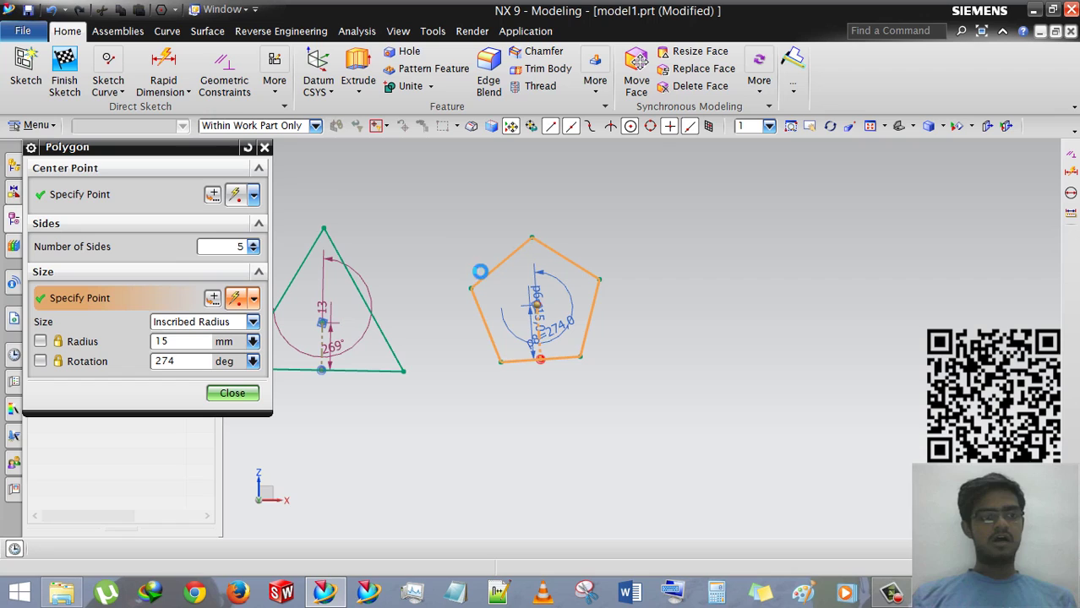
click(255, 148)
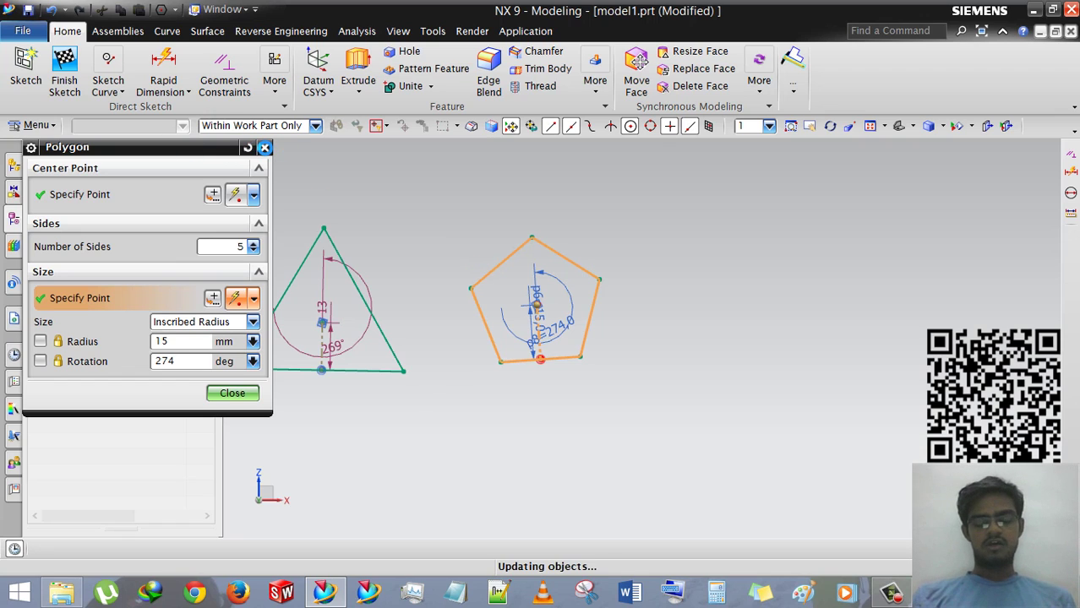
Step: Close the Polygon tool, box-select every polygon and dimension, and delete them
click(264, 148)
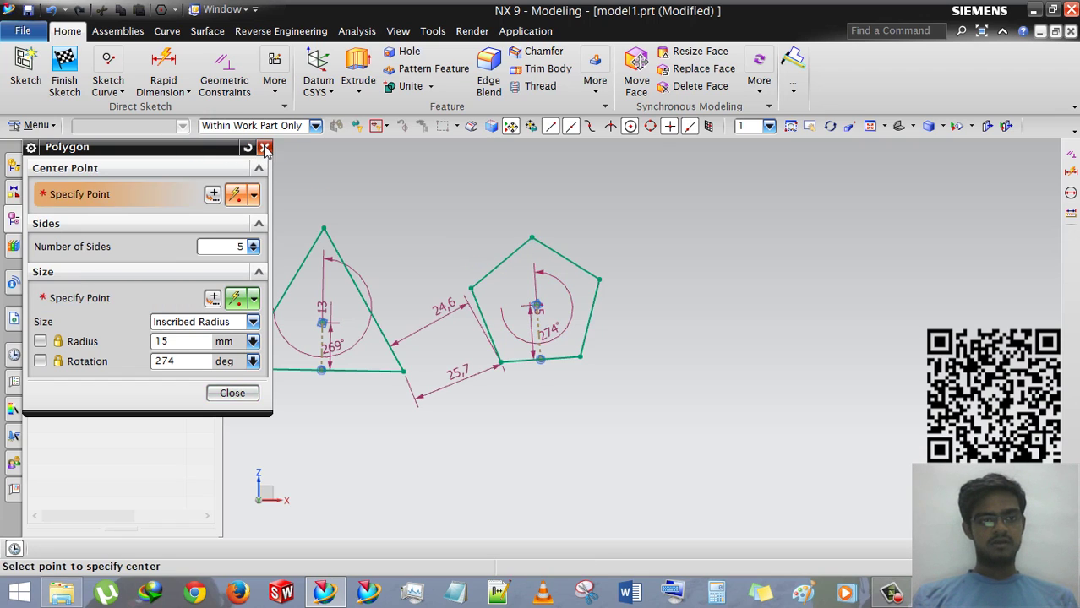
scroll(726, 298, down, 3)
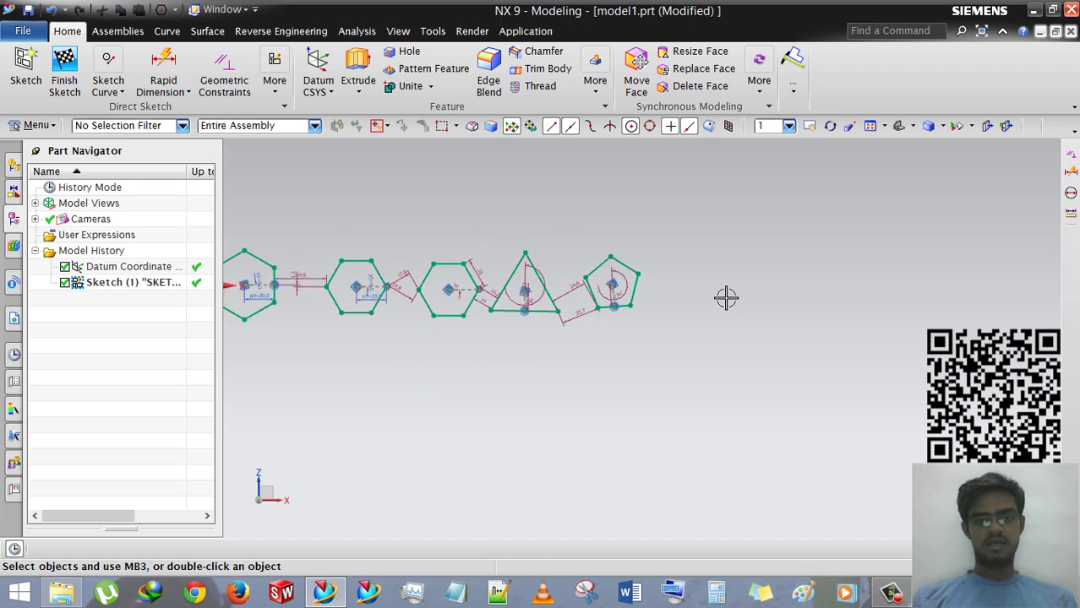
mouse_move(308, 230)
mouse_down()
mouse_move(554, 356)
mouse_move(687, 344)
mouse_up()
key(Delete)
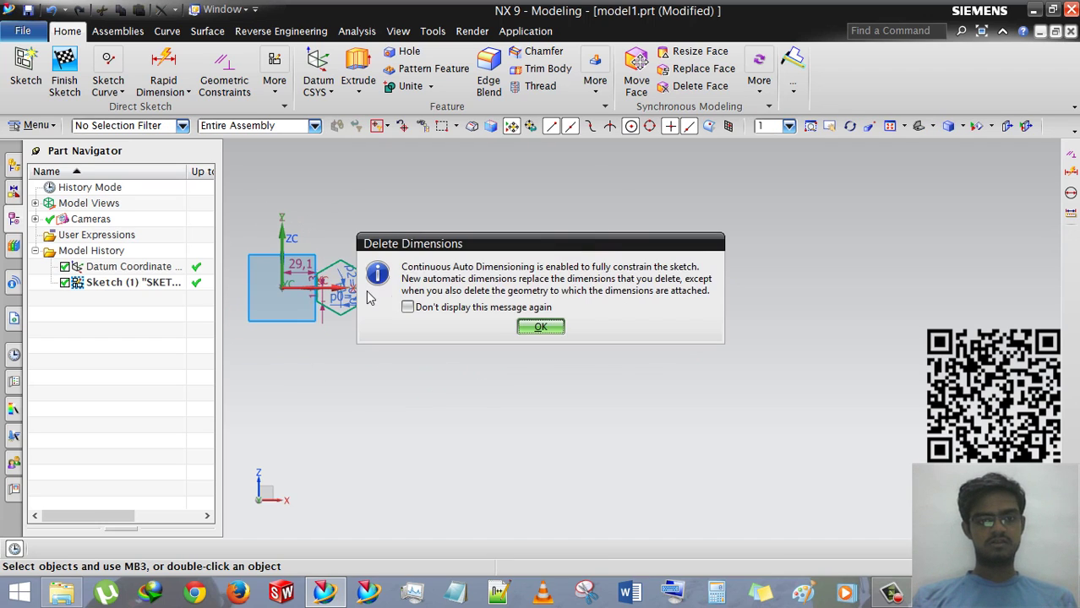
key(Return)
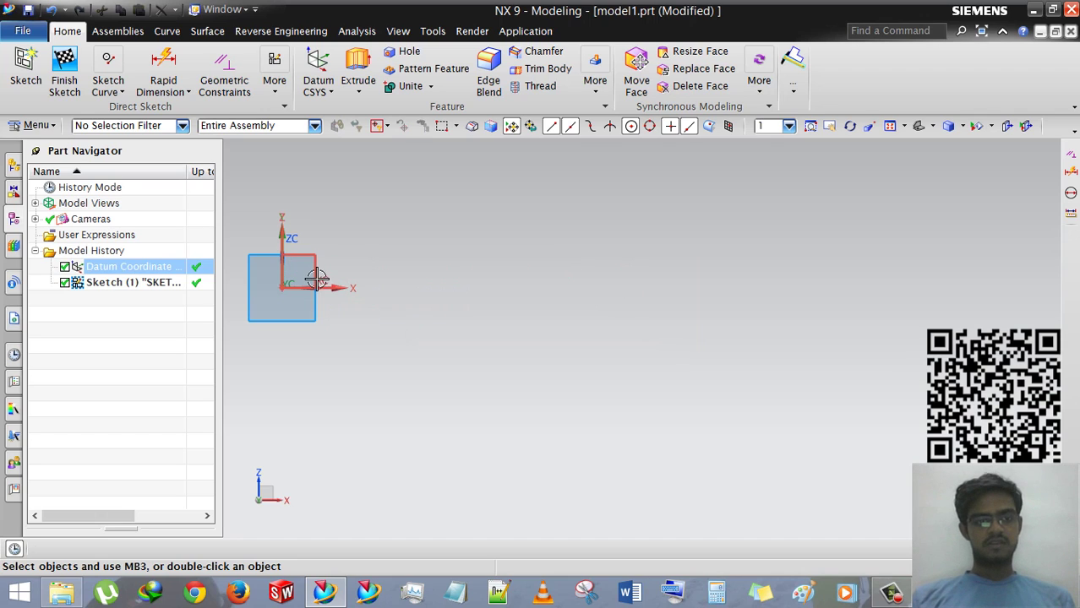
shift+middle_drag(397, 228, 269, 290)
click(108, 91)
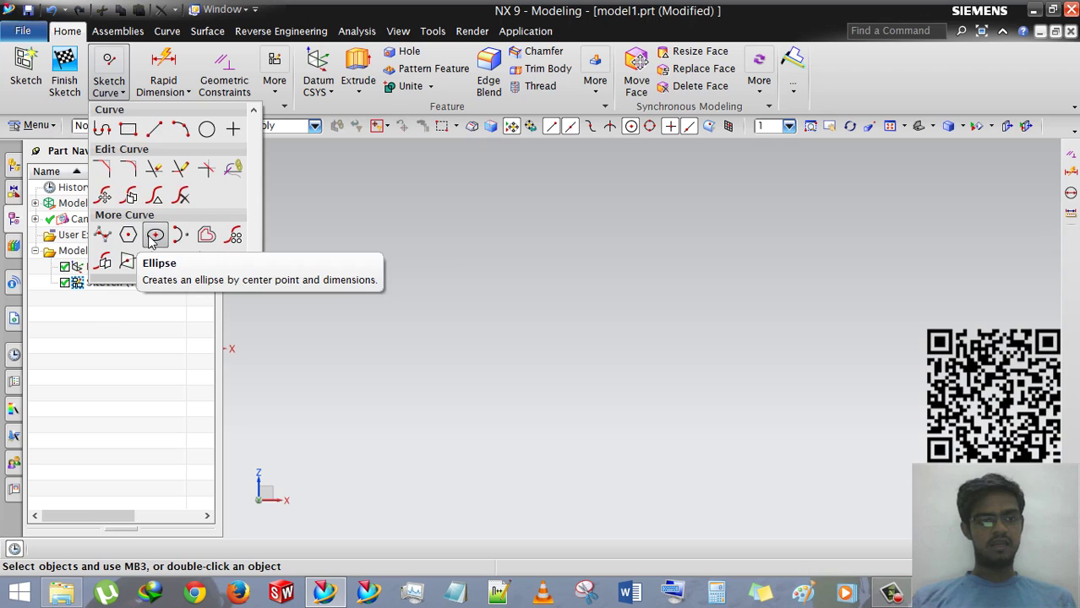
Step: Pick Ellipse from the More Curve section of the Sketch Curve gallery
click(154, 236)
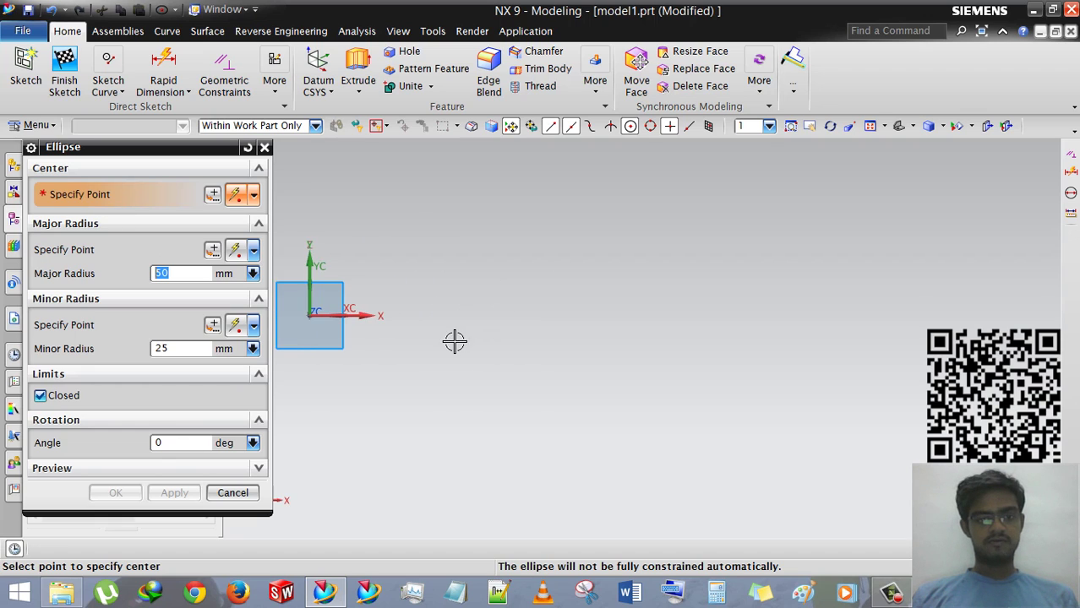
Step: Place the ellipse centre and set major radius 20 mm and minor radius 10 mm
click(460, 308)
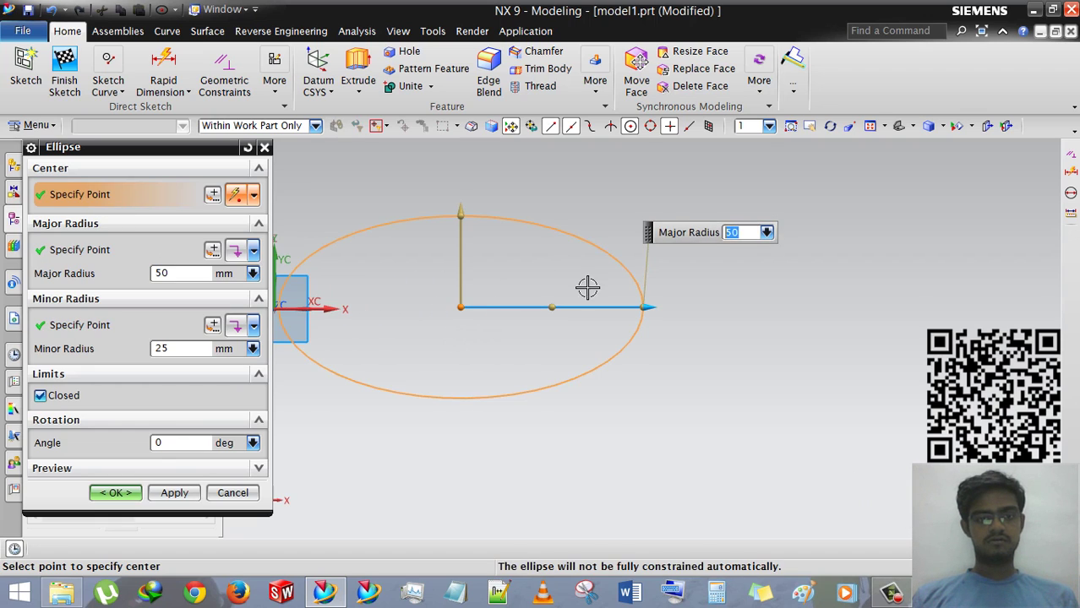
scroll(585, 287, down, 2)
scroll(511, 291, up, 3)
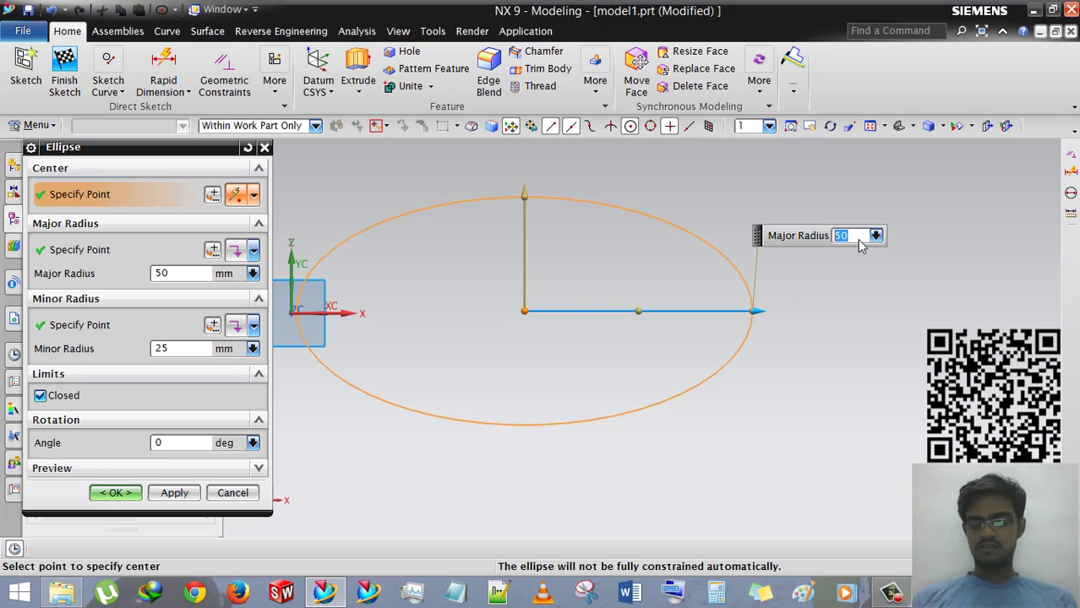
text(20)
key(Return)
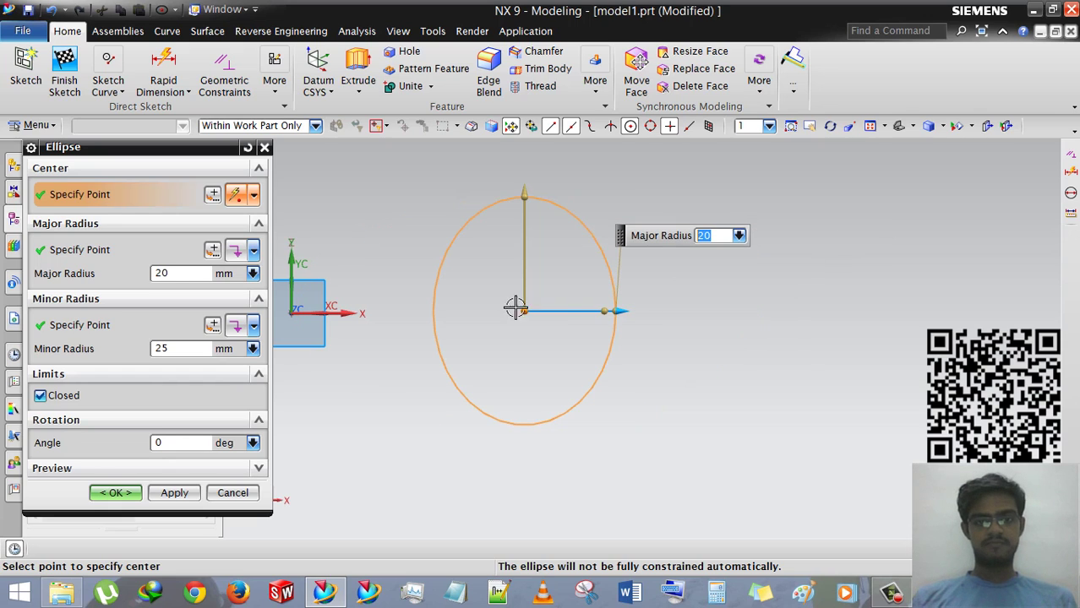
click(183, 351)
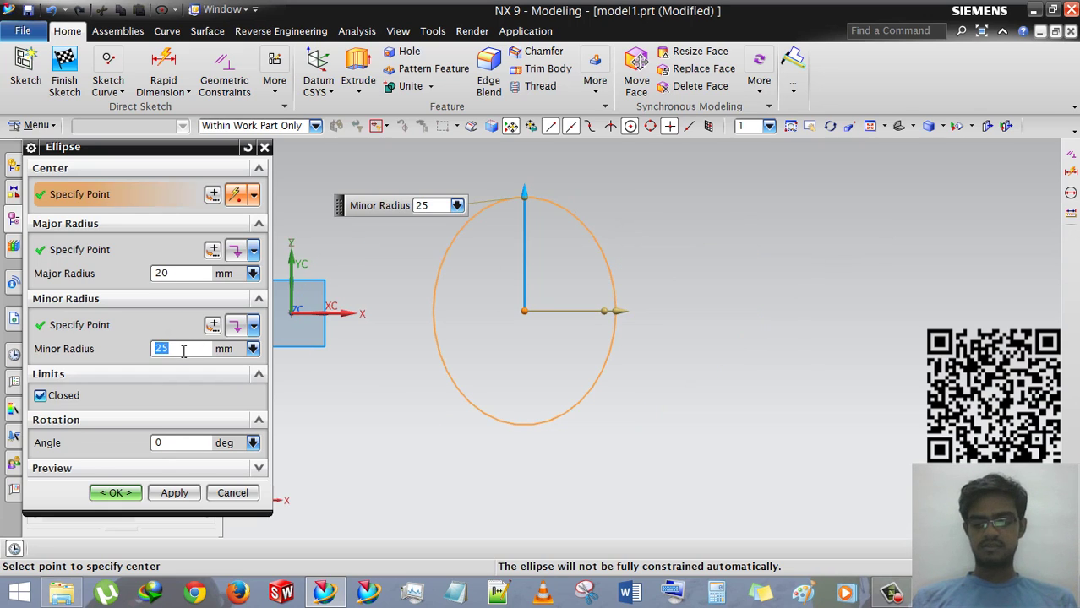
text(10)
key(Return)
scroll(501, 316, up, 4)
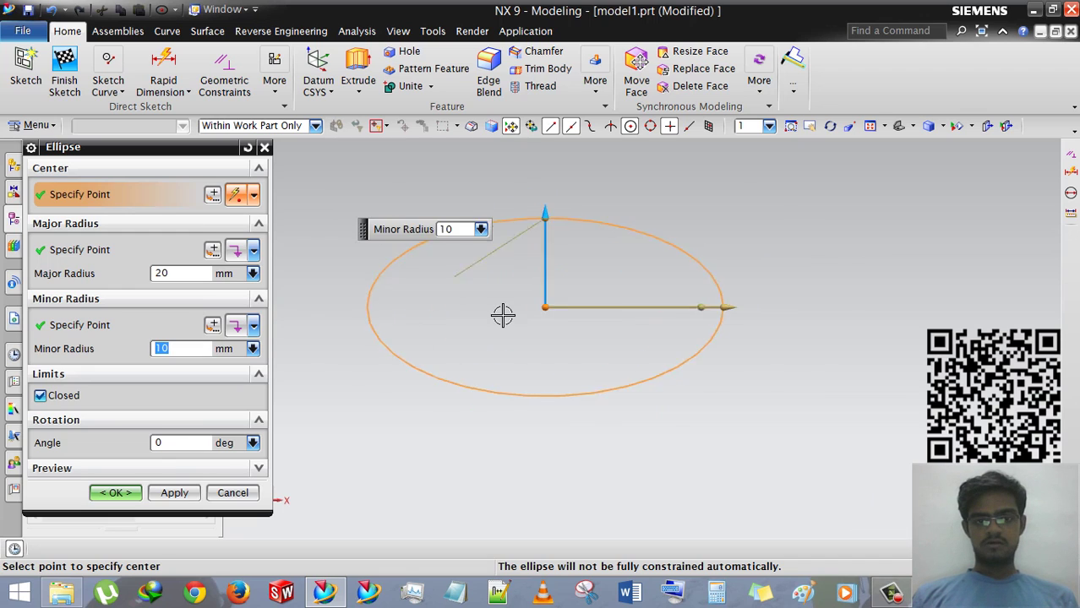
scroll(549, 337, down, 1)
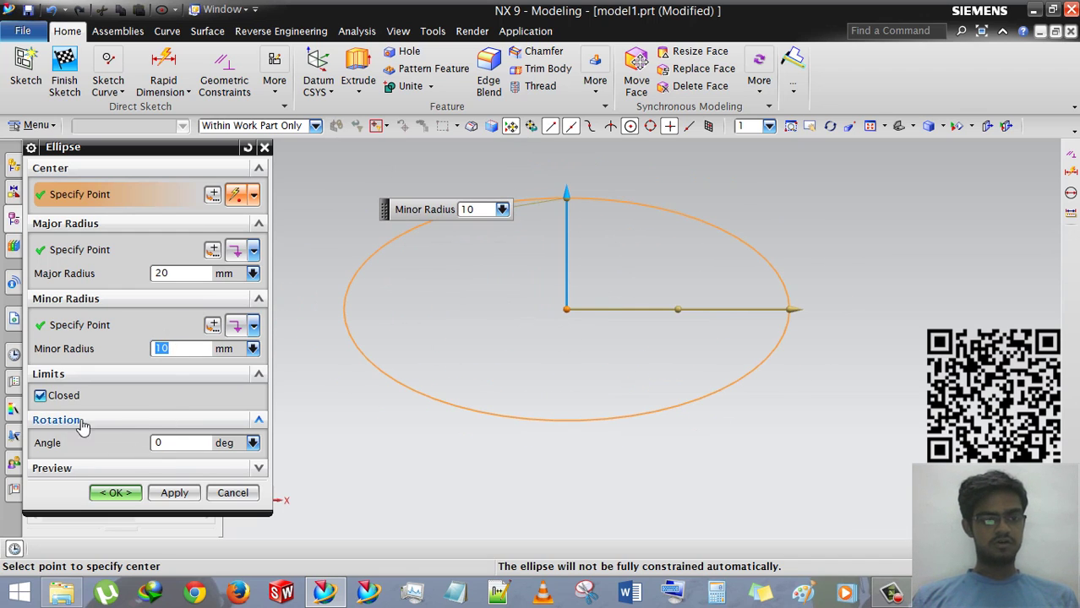
Step: Preview the ellipse rotated 10° and then 60°, then return the rotation angle to 0°
click(190, 442)
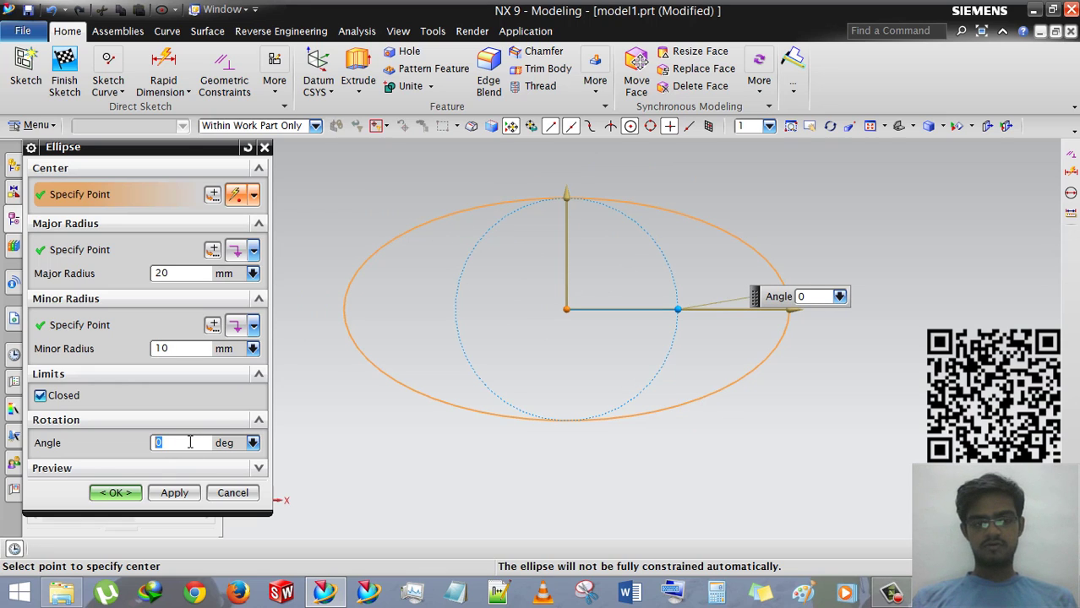
text(10)
key(Return)
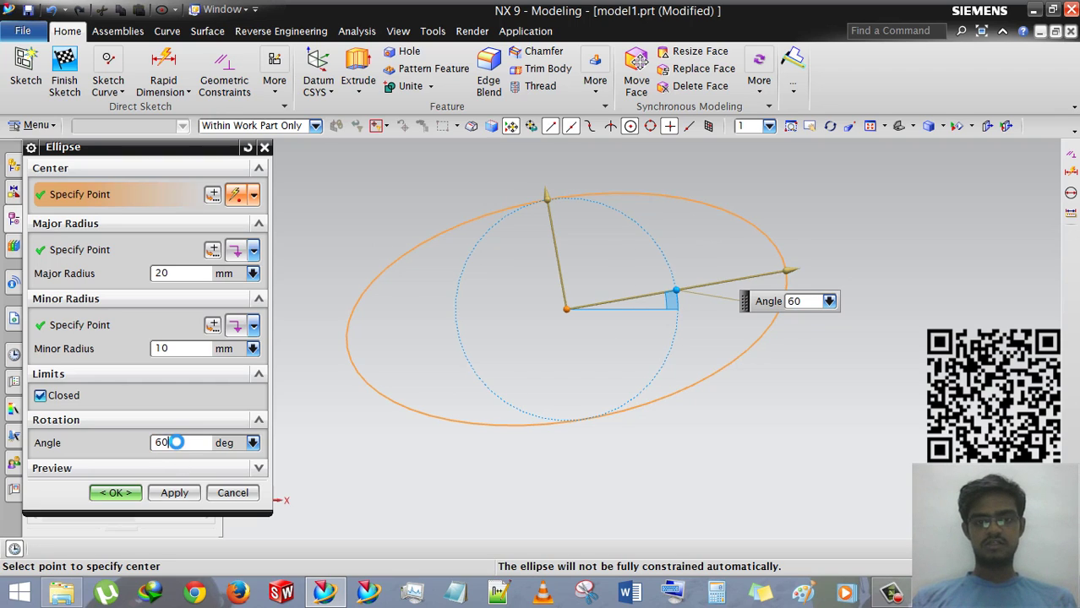
key(Return)
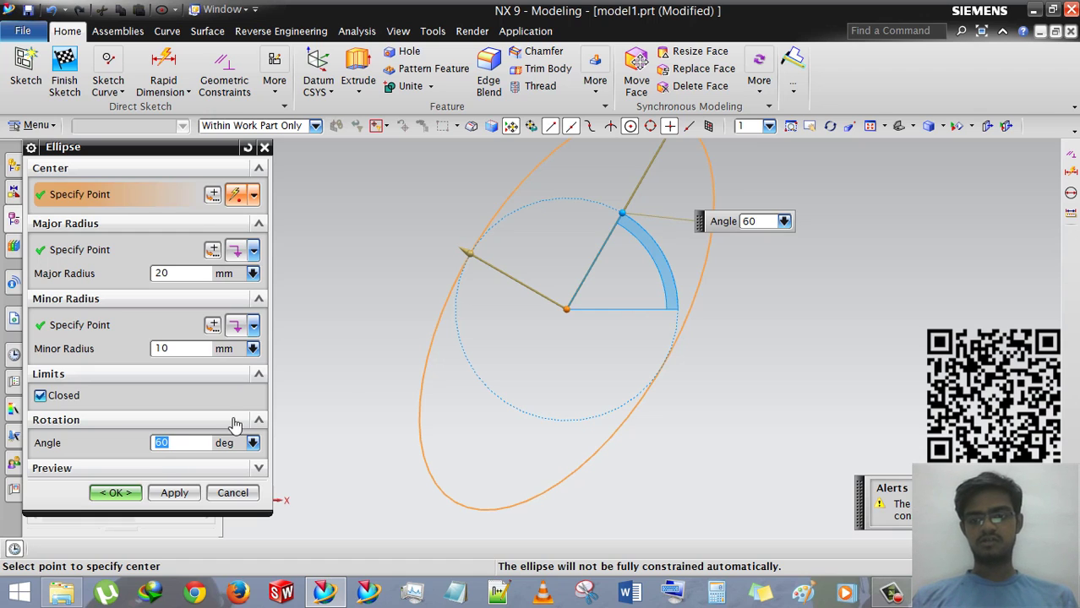
scroll(501, 397, up, 2)
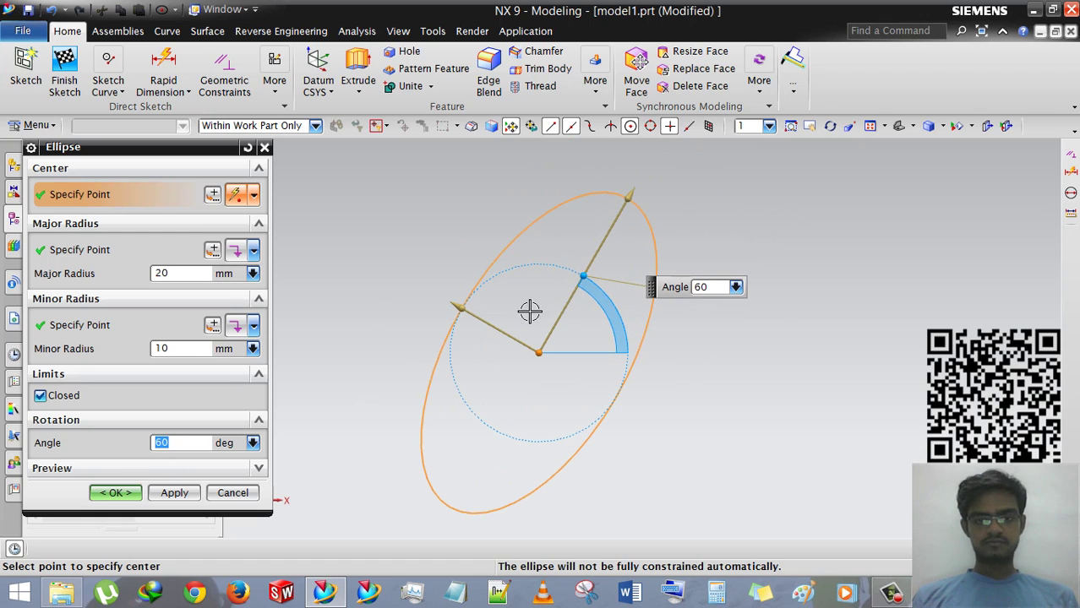
scroll(523, 362, down, 1)
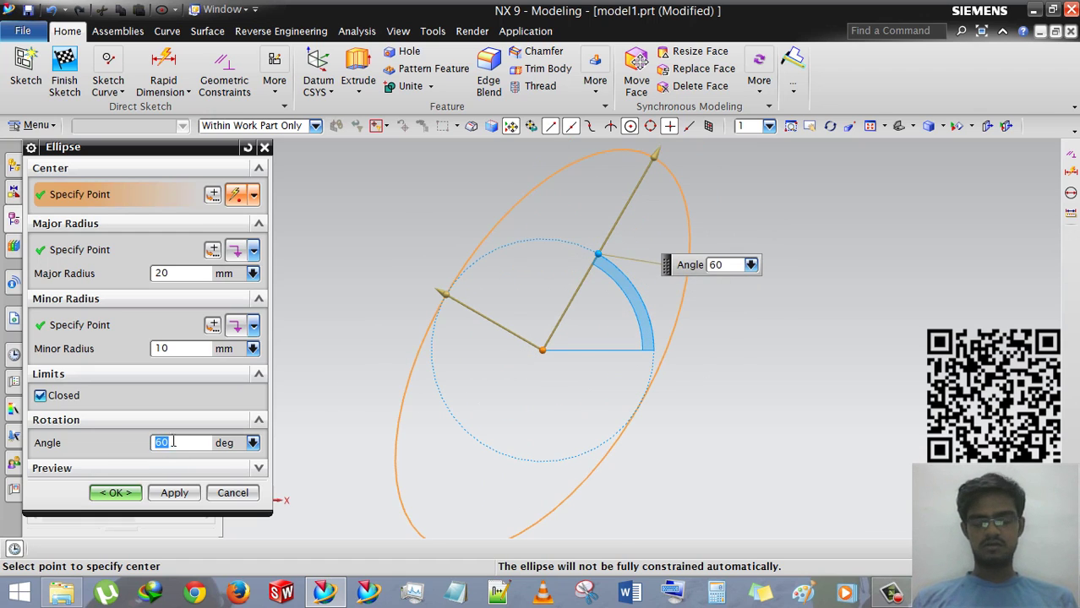
text(0)
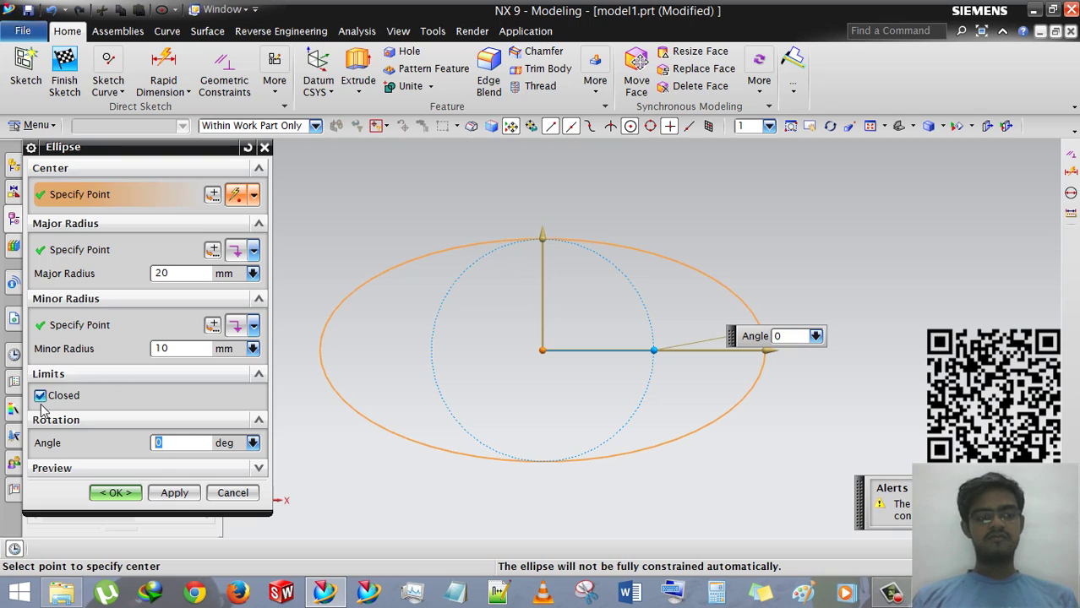
Step: Make the ellipse an open arc with start angle 60° and end angle 280°
click(40, 395)
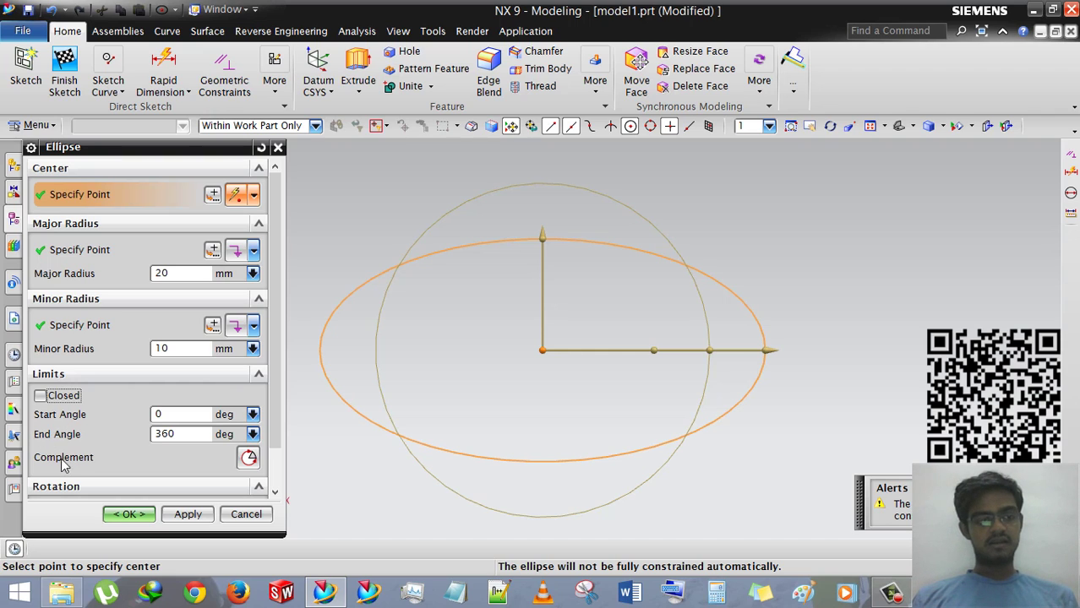
click(173, 413)
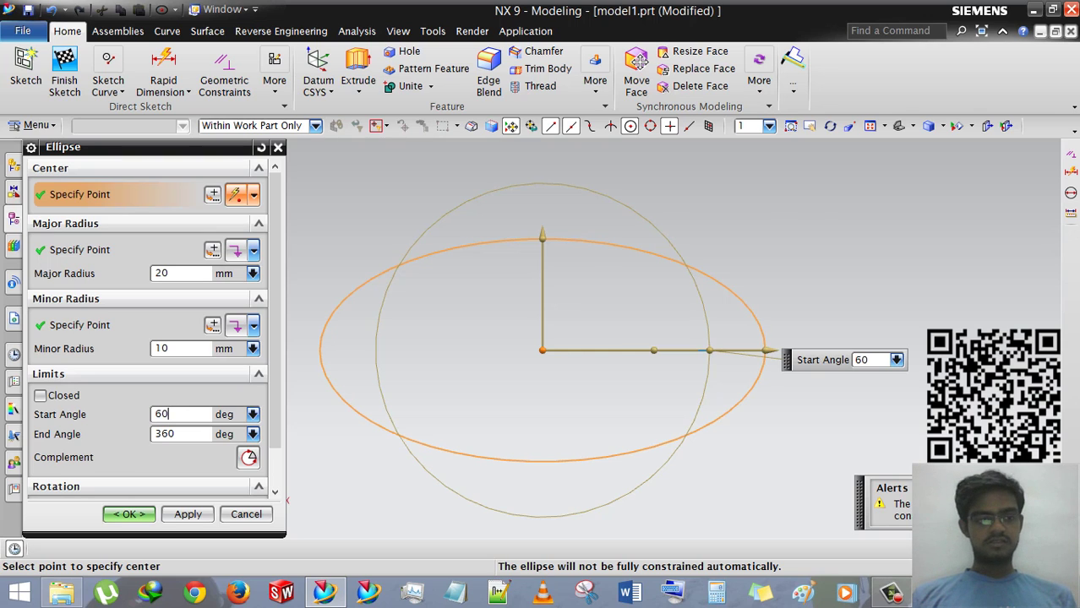
text(60)
click(178, 436)
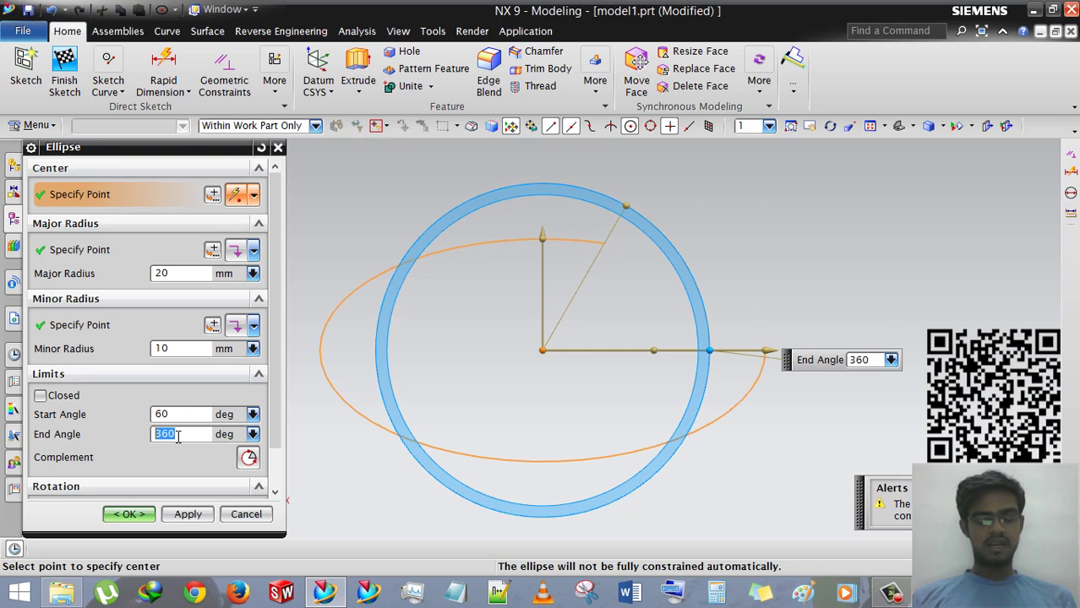
text(2)
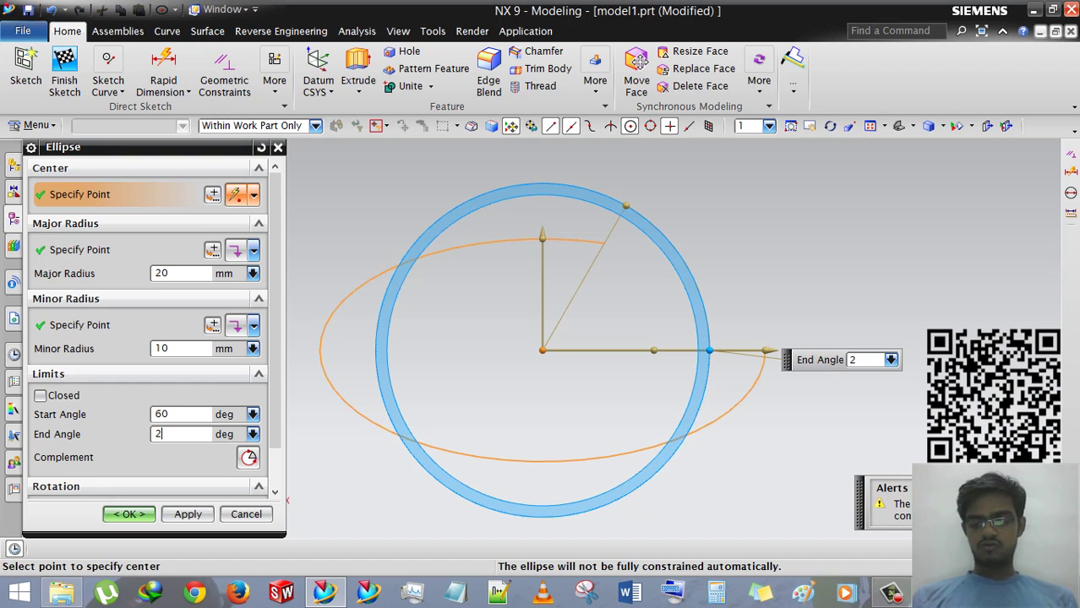
text(80)
key(Return)
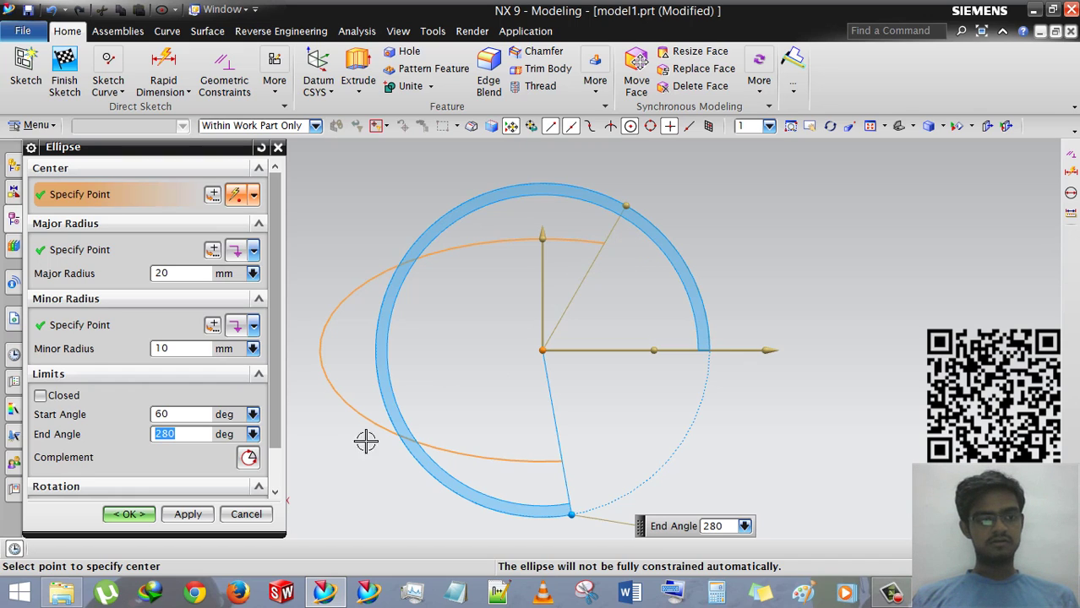
Step: Use Complement to flip the arc to the 280°–420° span
click(173, 413)
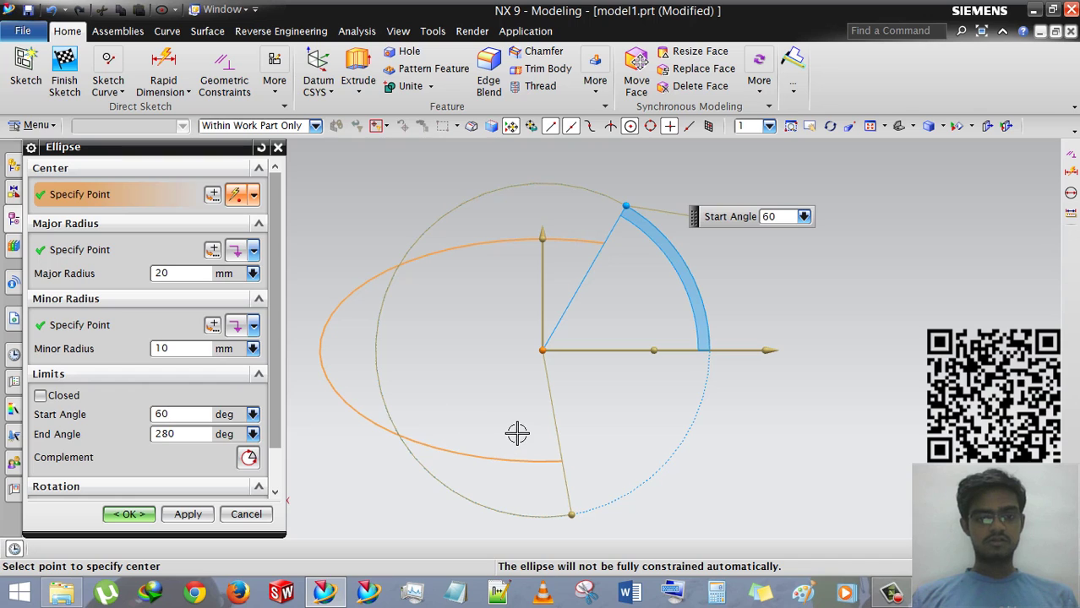
click(185, 433)
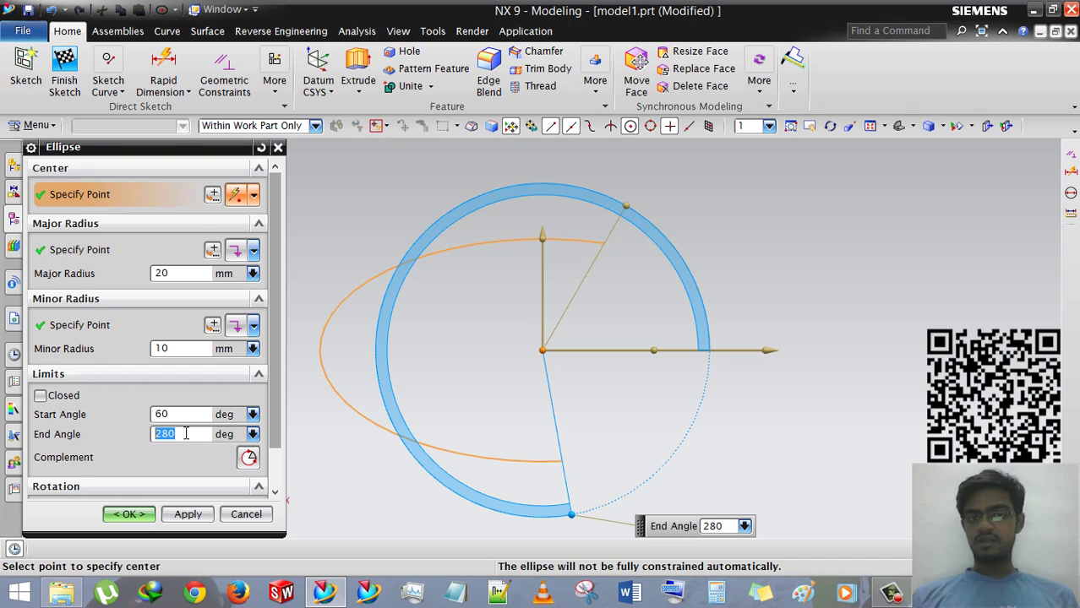
click(180, 434)
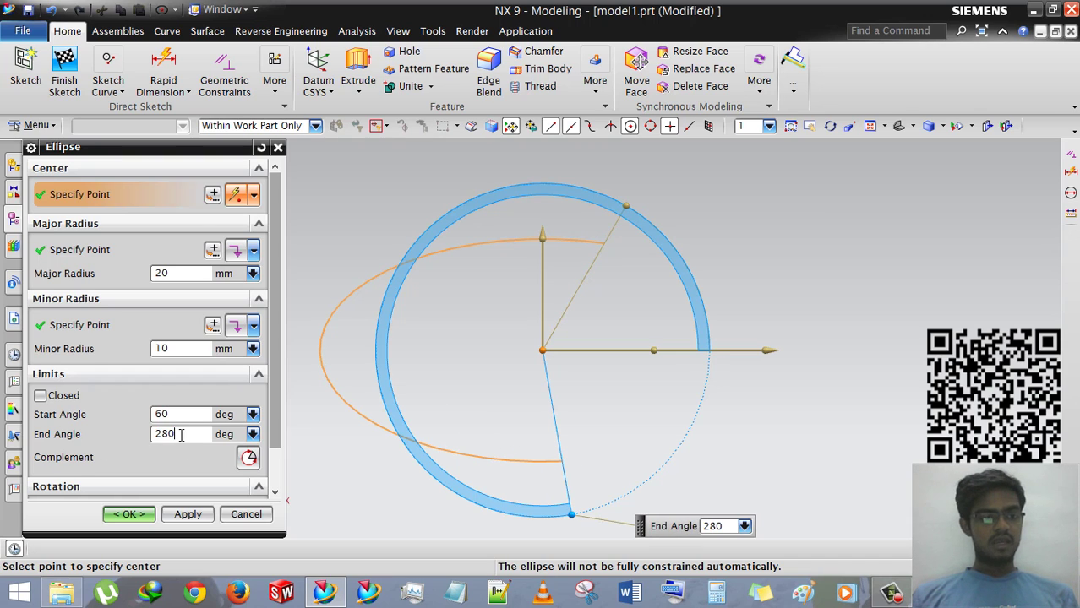
click(248, 458)
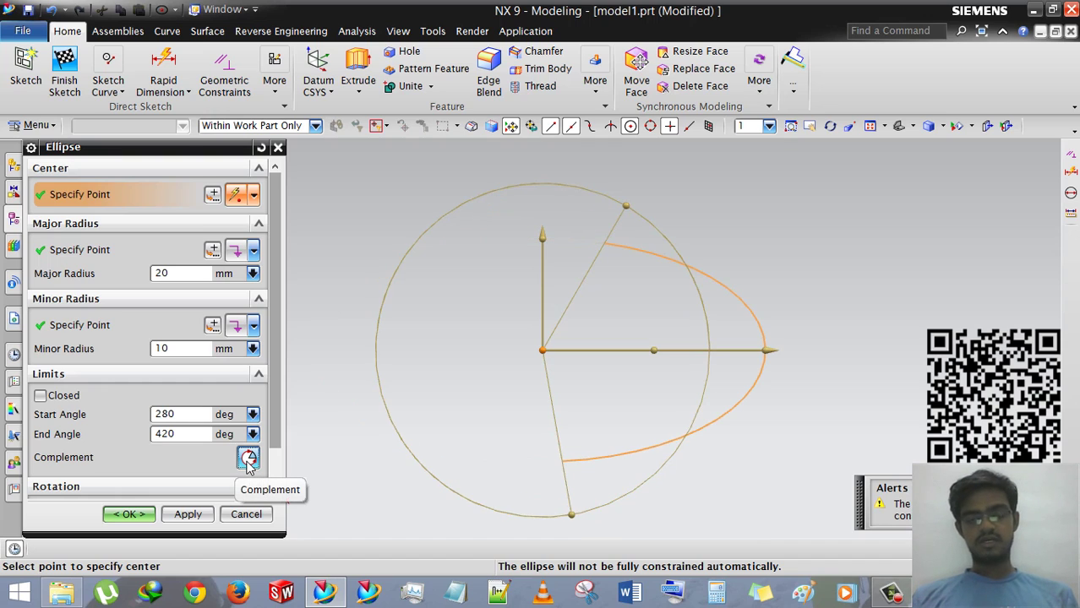
click(248, 458)
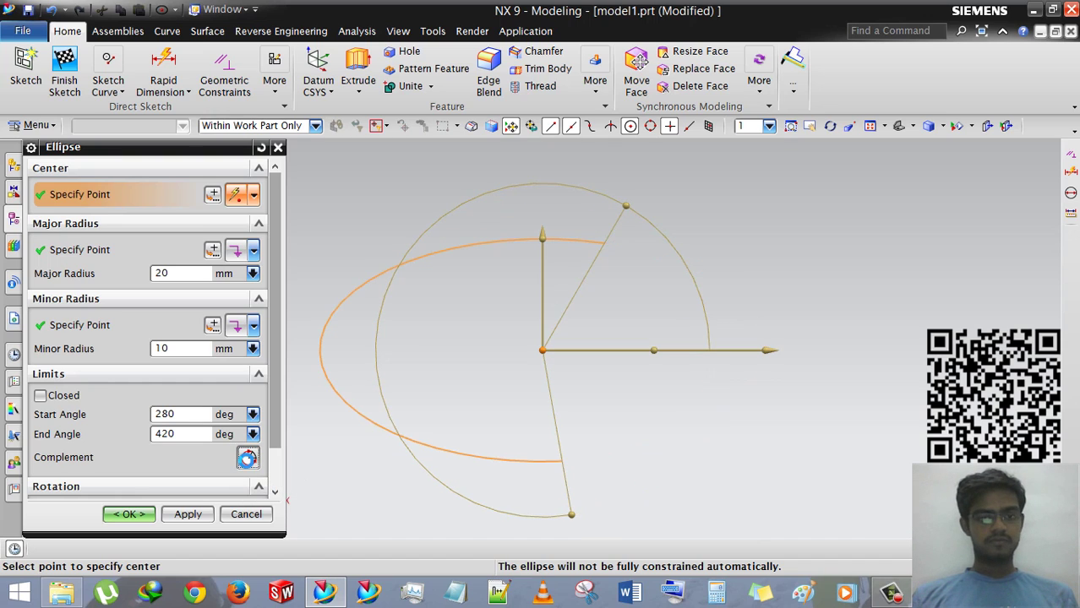
click(248, 458)
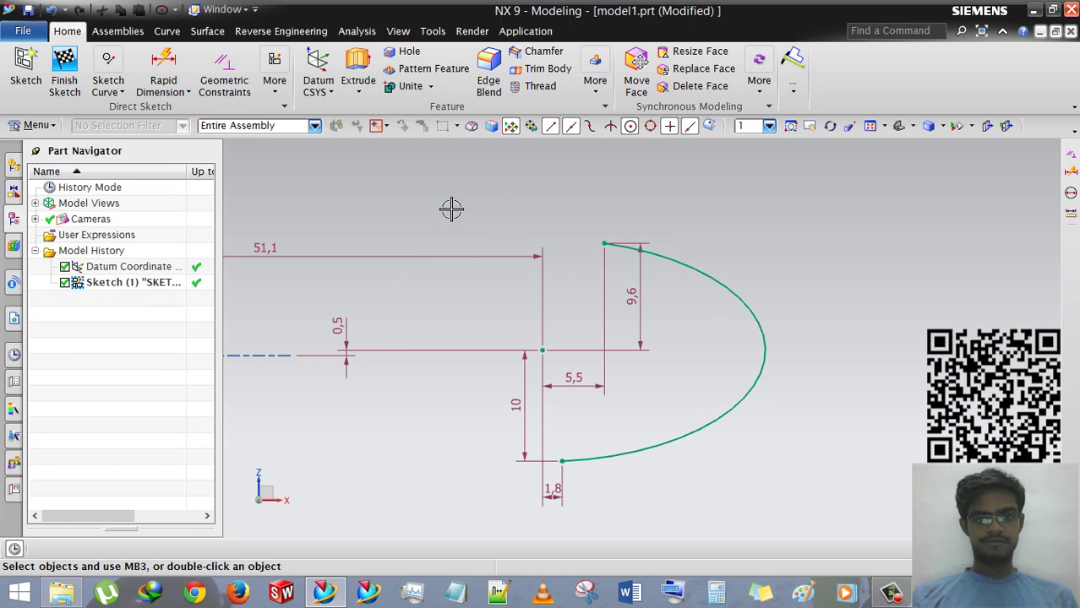
Step: Delete the elliptical arc and its dimensions, acknowledging the deletion notice
mouse_move(436, 210)
mouse_down()
mouse_move(438, 268)
mouse_move(733, 429)
mouse_up()
key(Delete)
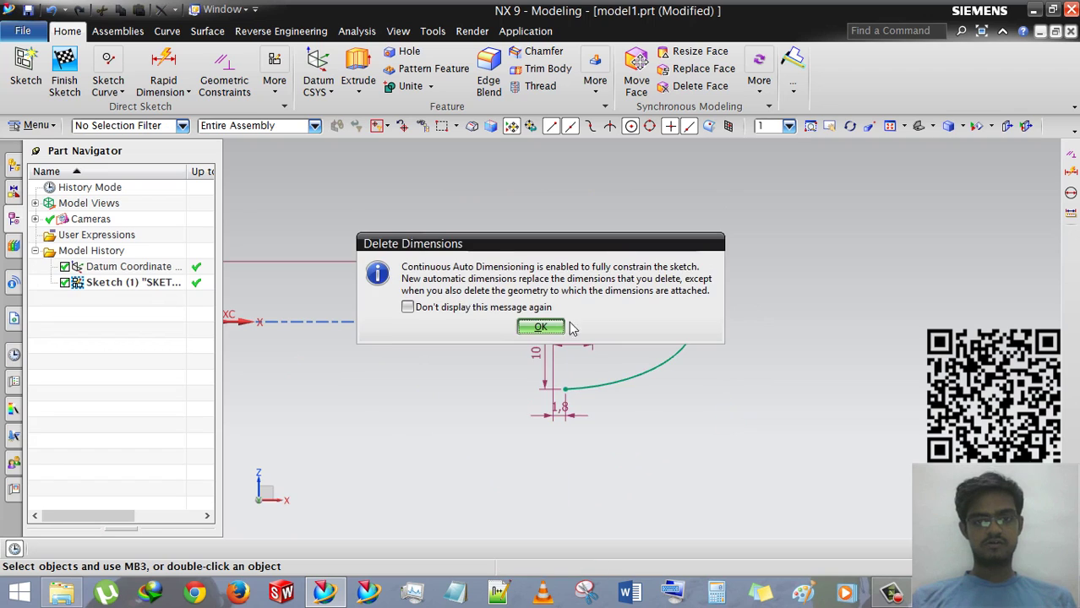
click(545, 327)
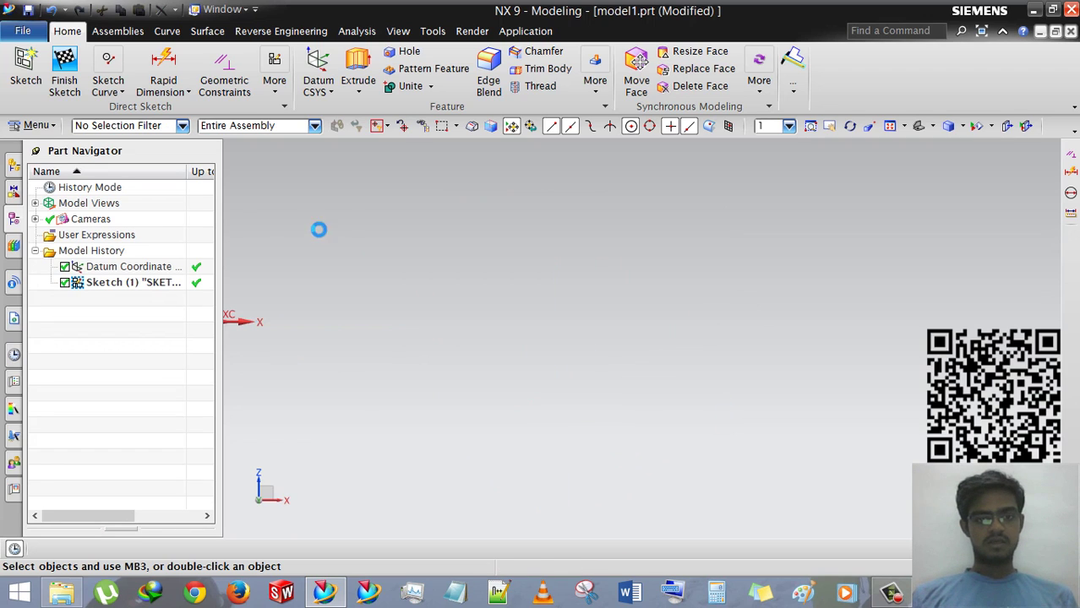
Step: Start a Conic curve from the Sketch Curve gallery, with Rho at 0.5000
click(122, 91)
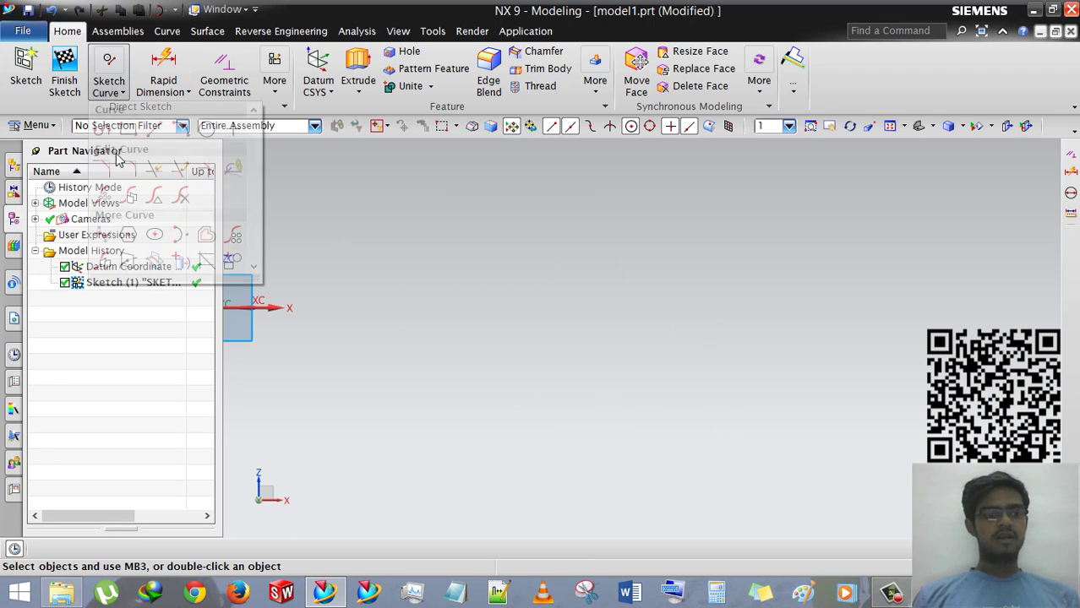
click(177, 238)
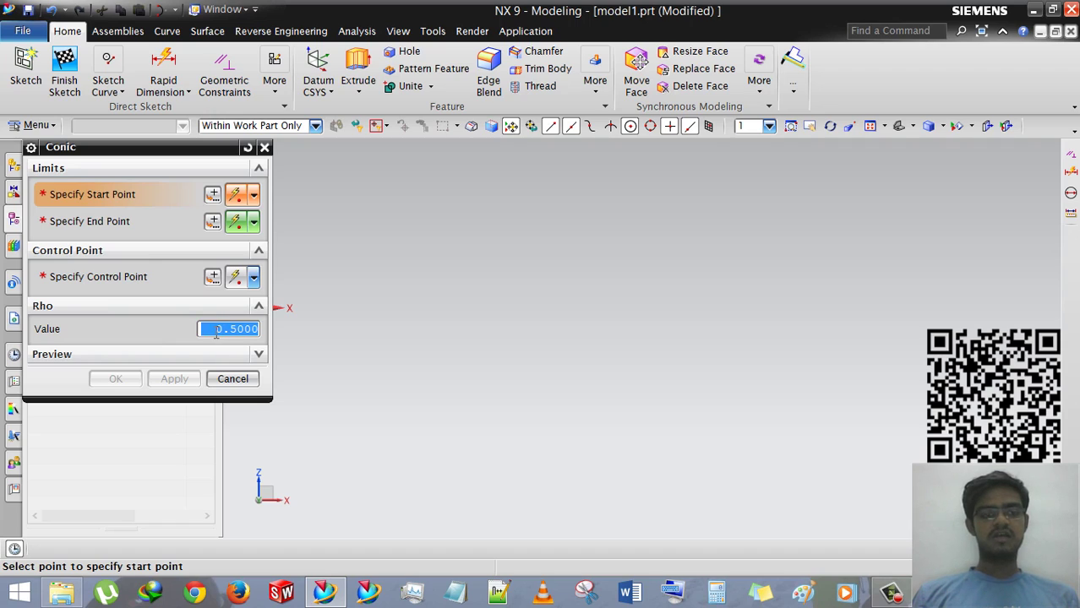
click(214, 326)
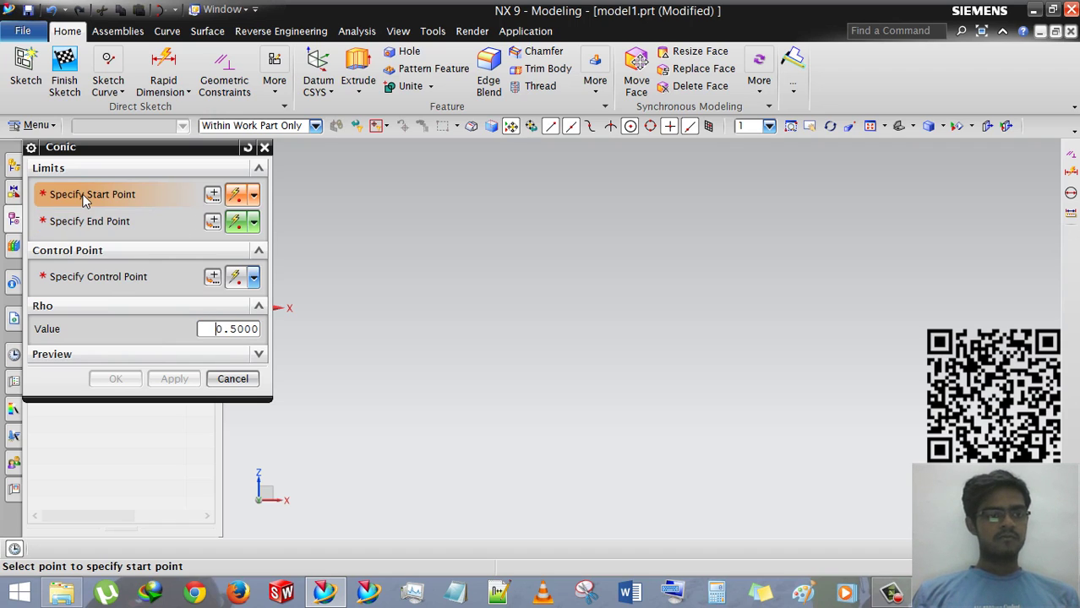
Step: Pick the conic's start point, an end point lower right, and a control point above
click(348, 218)
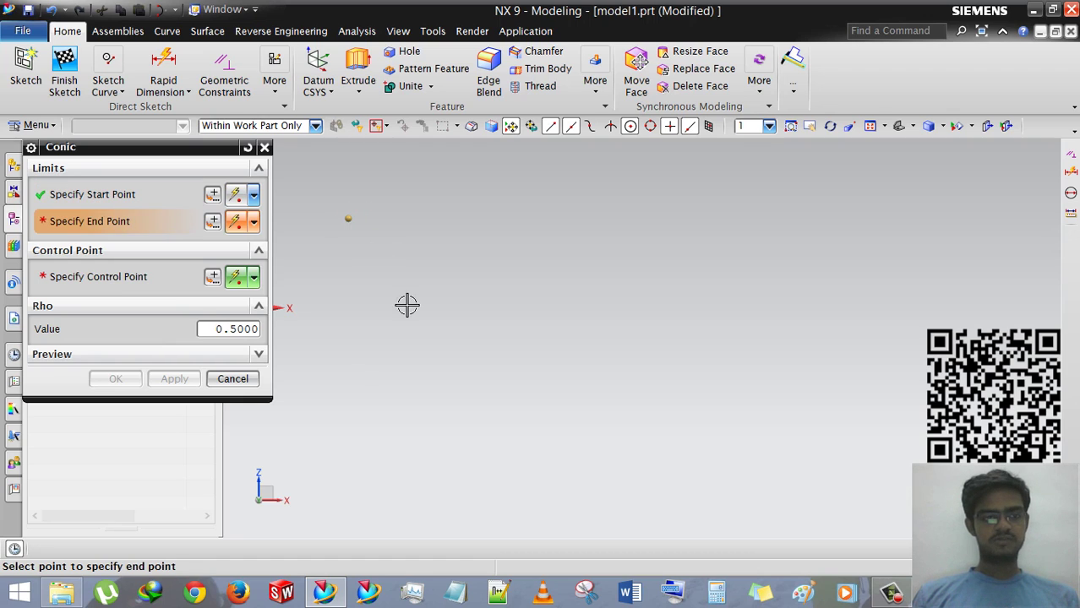
click(455, 356)
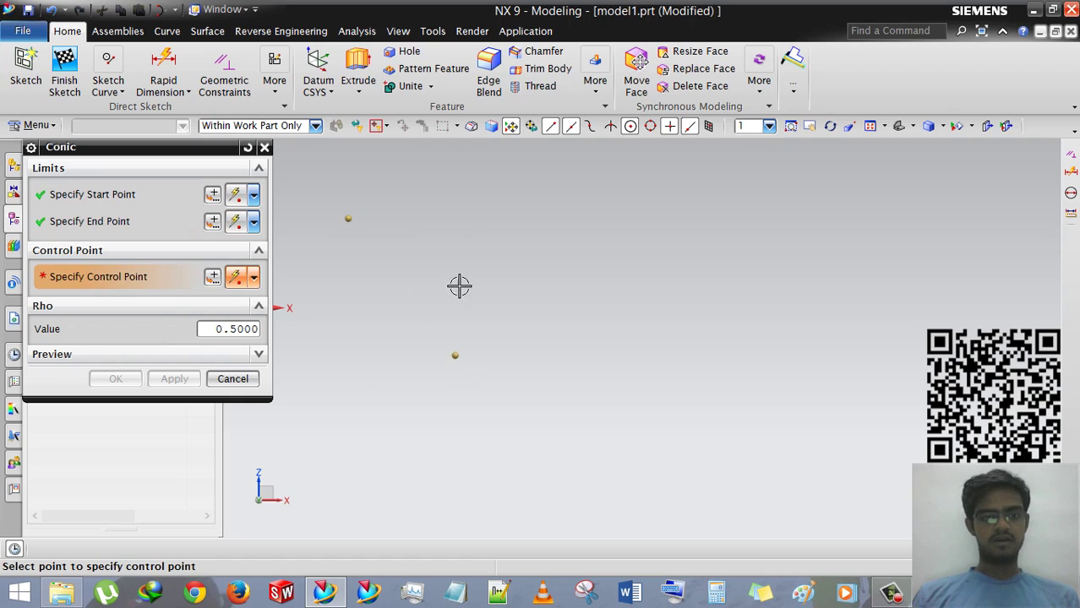
click(450, 181)
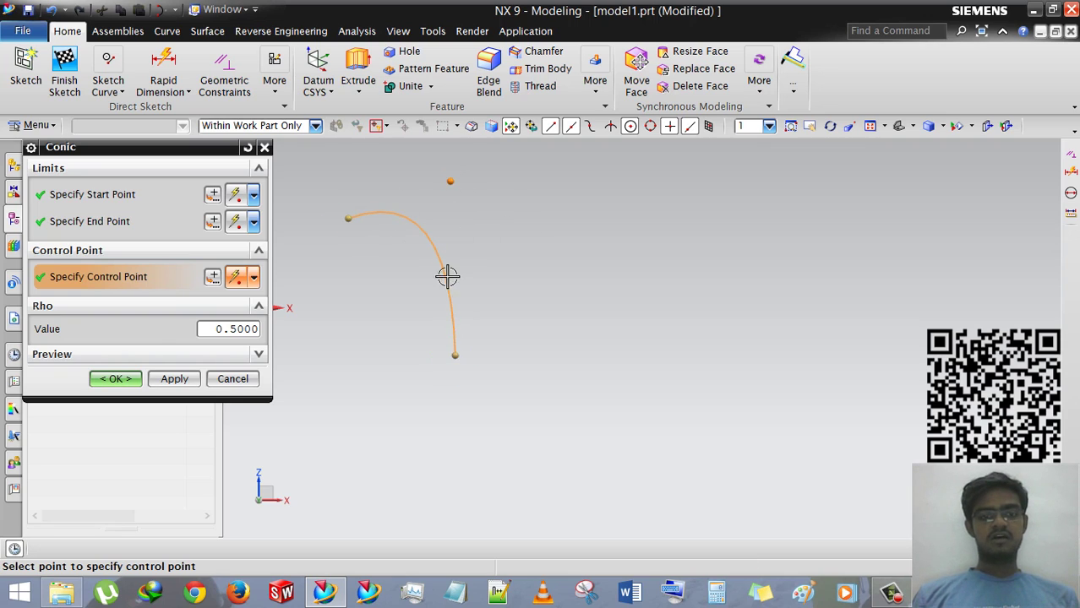
Step: Try conic rho values 0.1 and 0.9, then 1, which is rejected
double_click(218, 329)
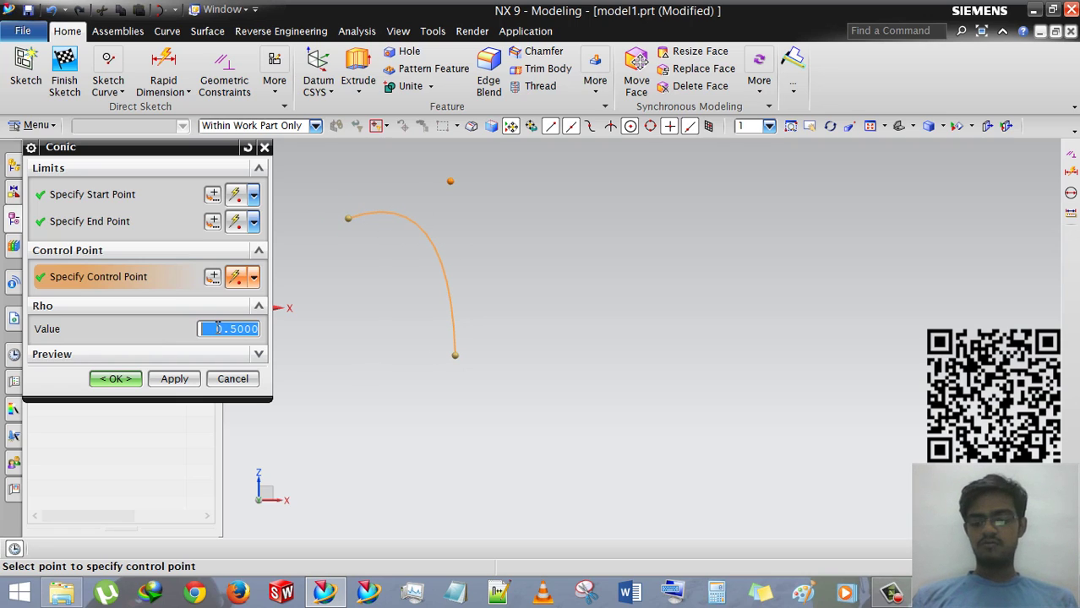
text(0.1)
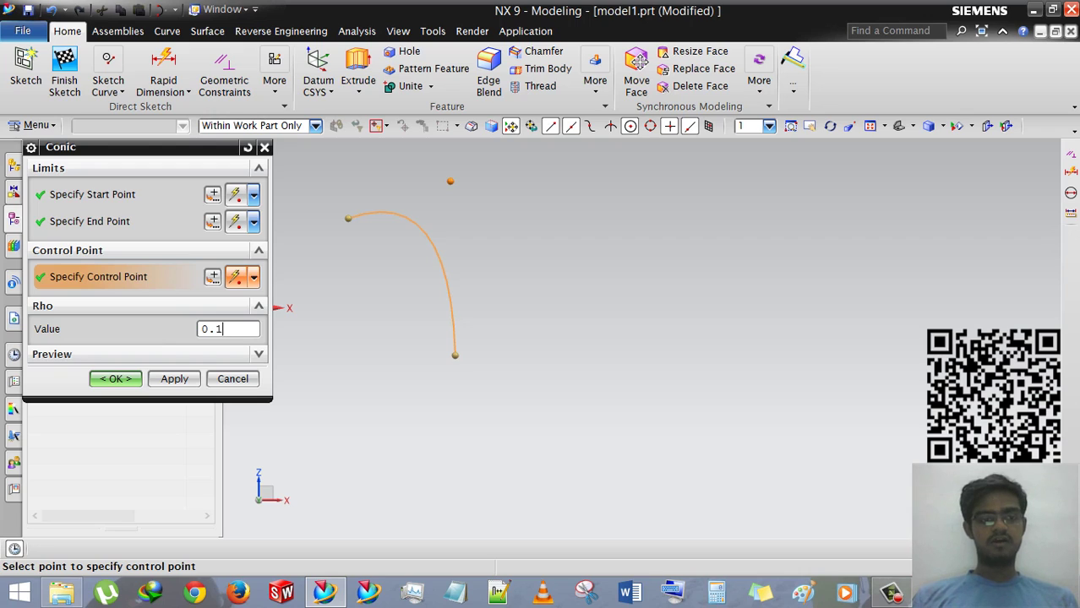
key(Return)
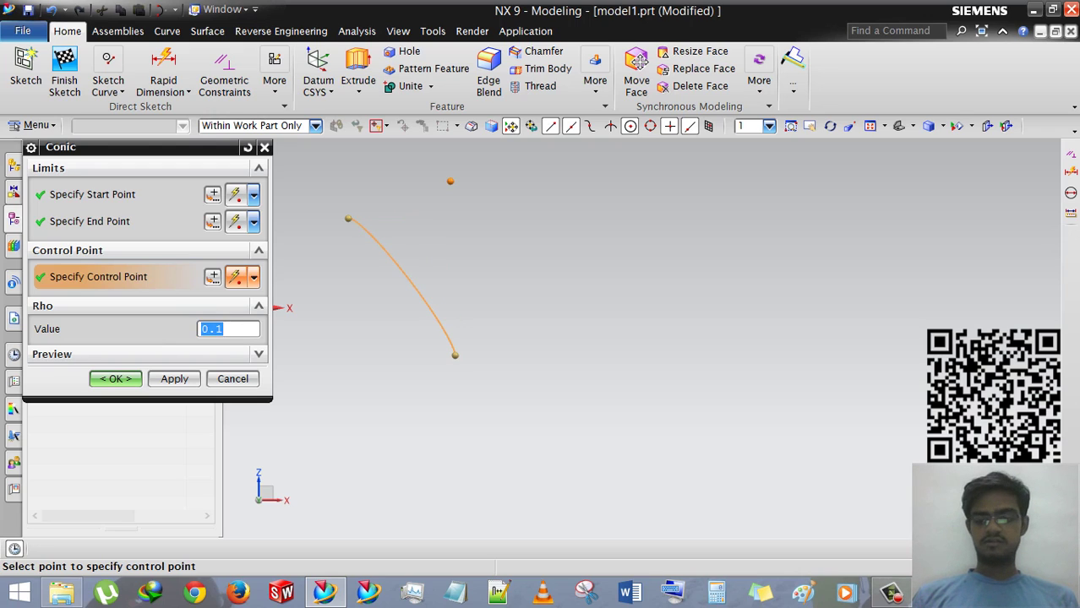
text(0.9)
key(Return)
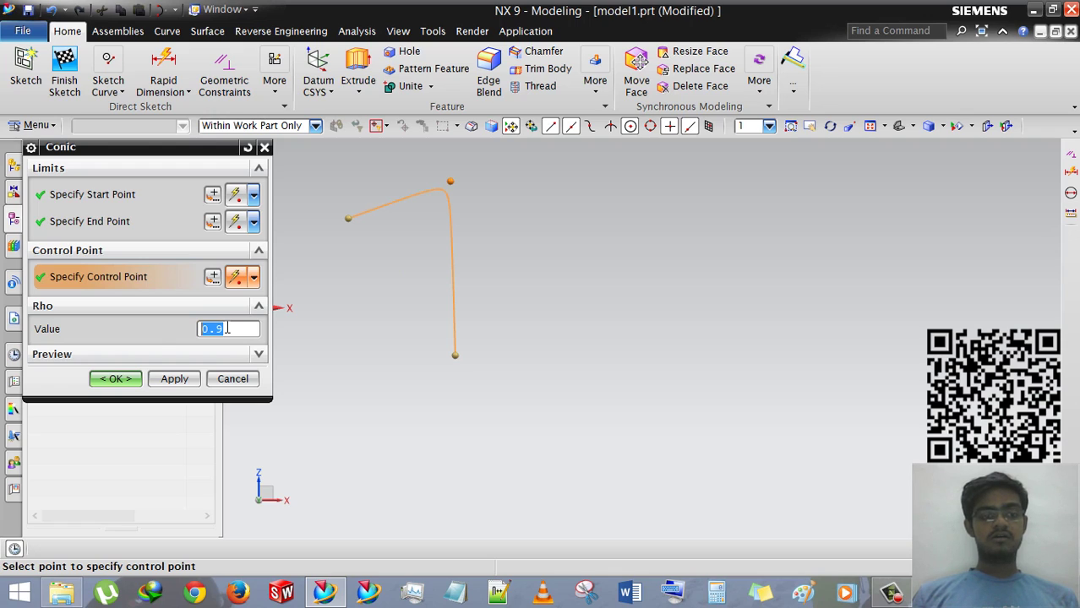
text(1)
key(Return)
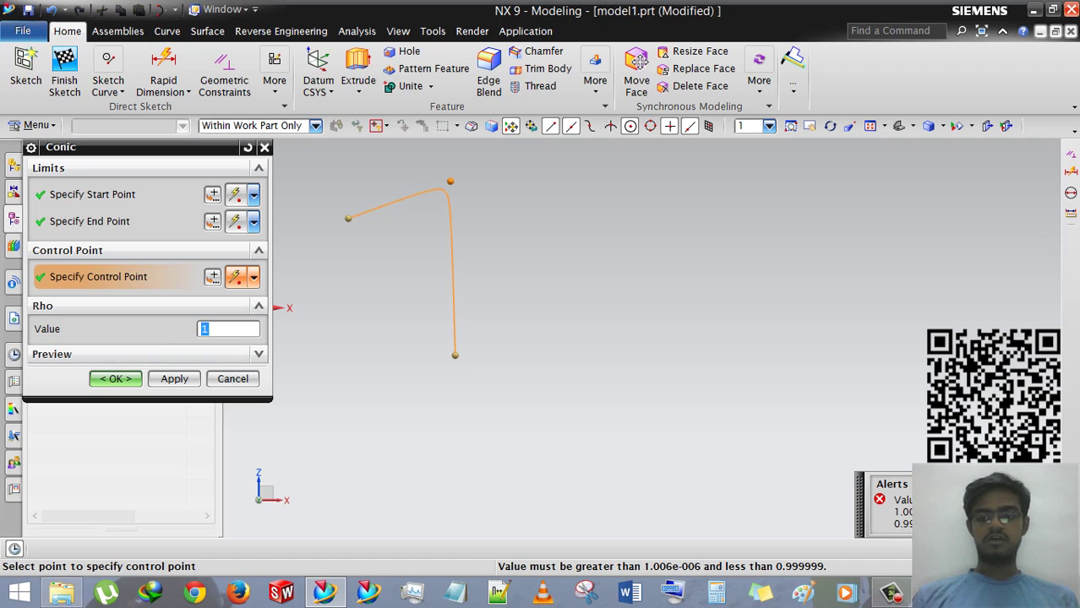
Step: Reset rho to 0.1, then set 0.999 for an almost sharp corner
double_click(234, 330)
text(0.)
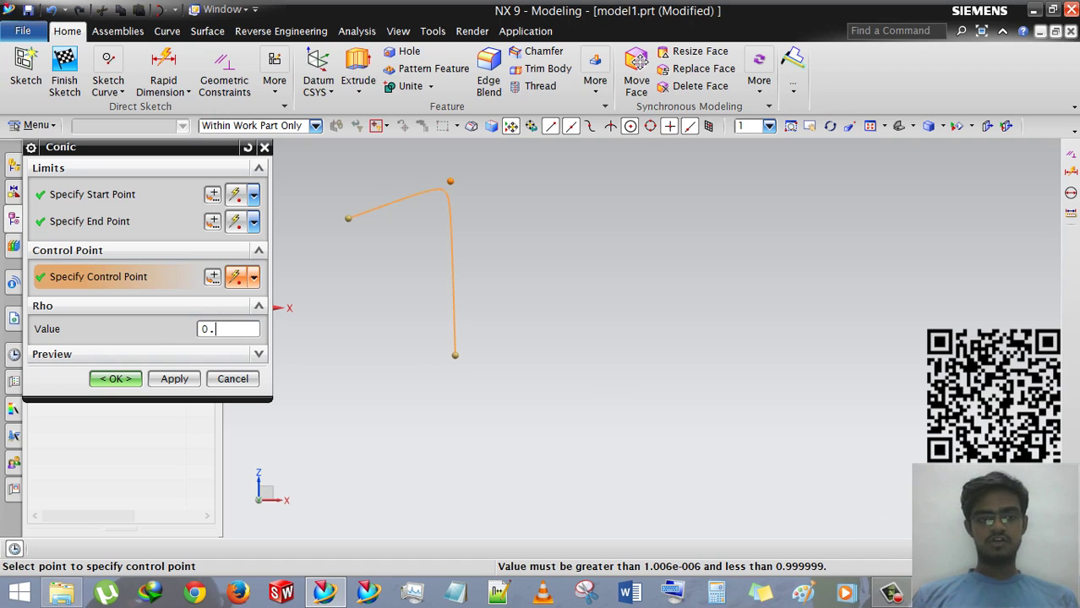
text(1)
key(Return)
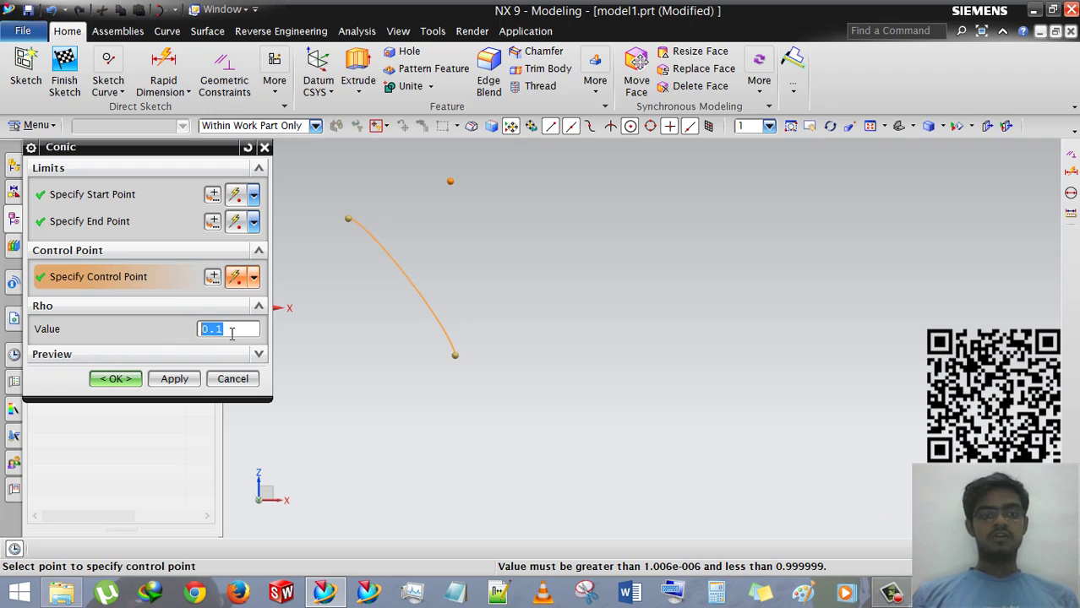
click(231, 332)
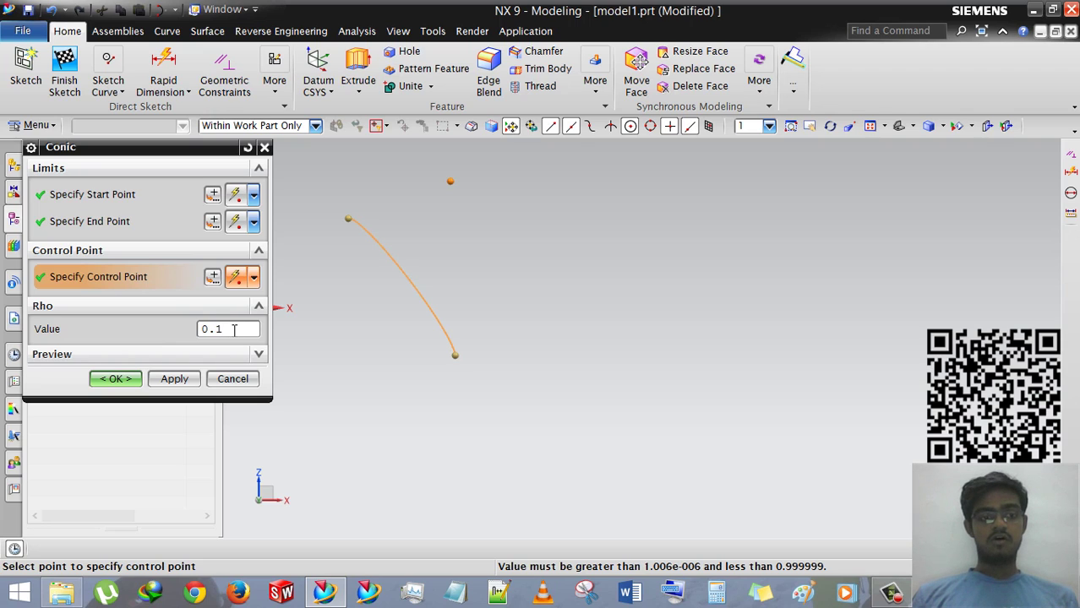
double_click(234, 330)
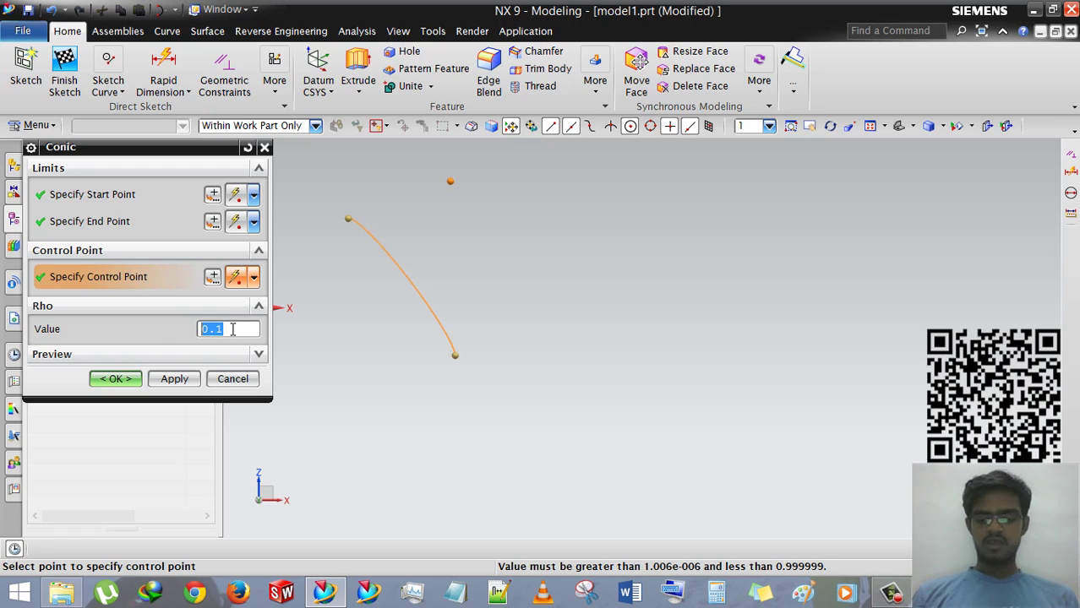
text(0.999)
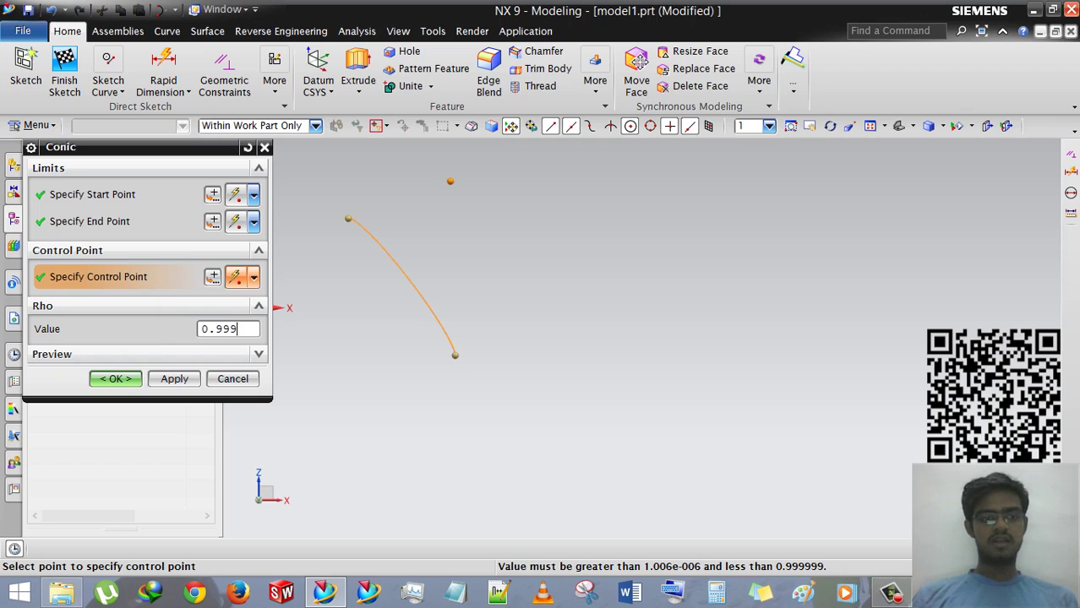
key(Return)
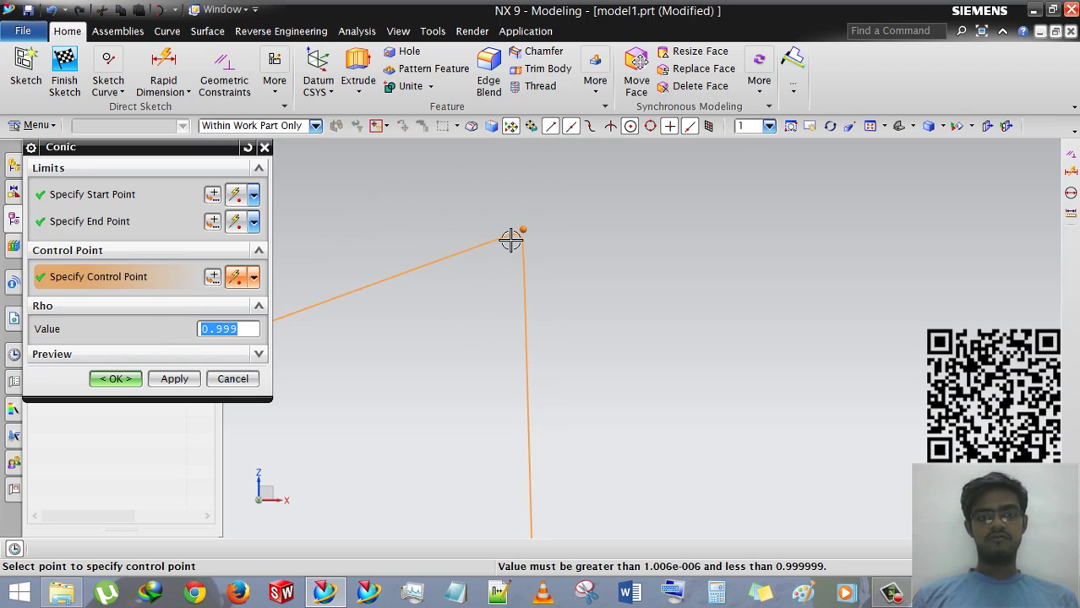
Step: Zoom out and step the conic's rho through 0.7 and 0.6 down to 0.5
click(557, 195)
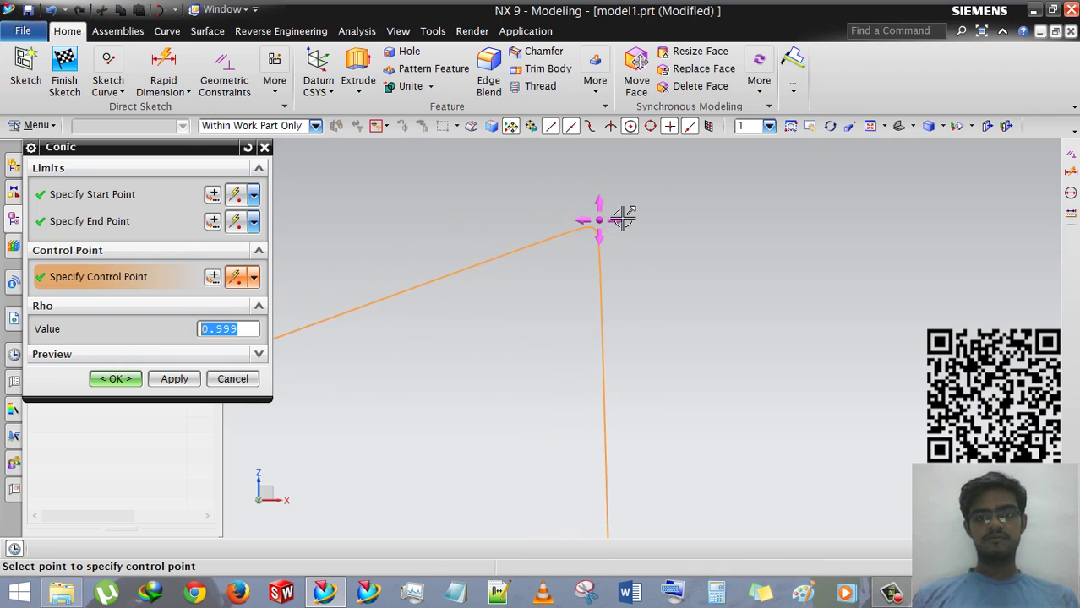
scroll(646, 194, down, 2)
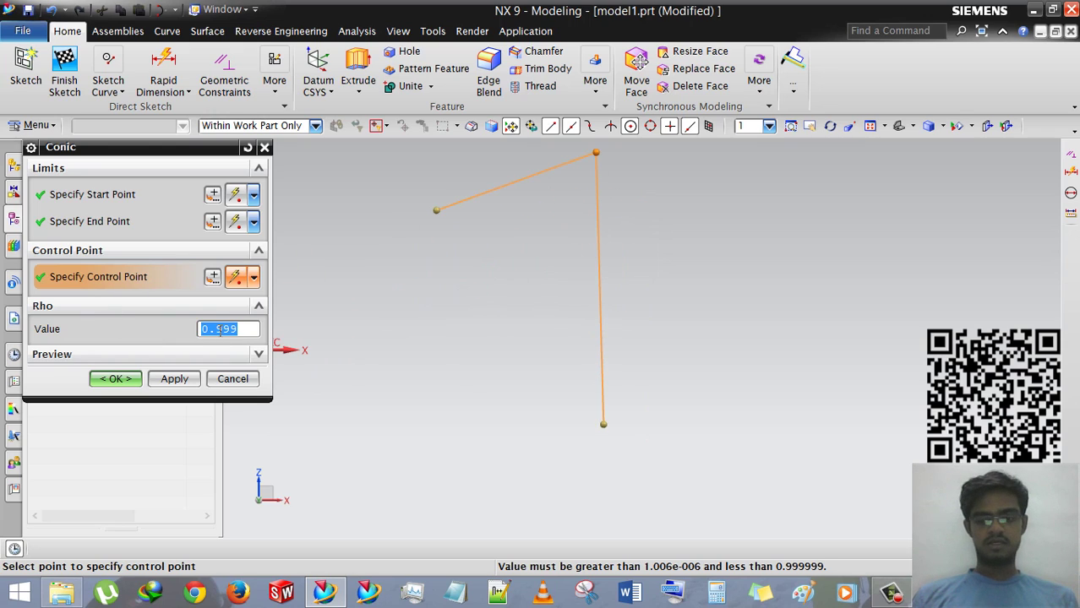
text(0.7)
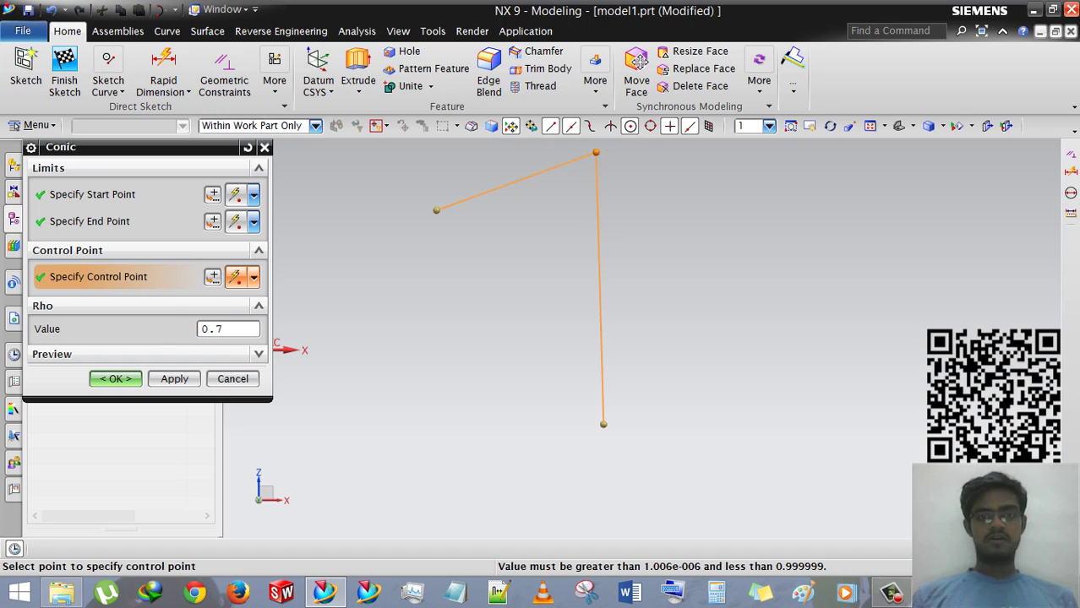
key(Return)
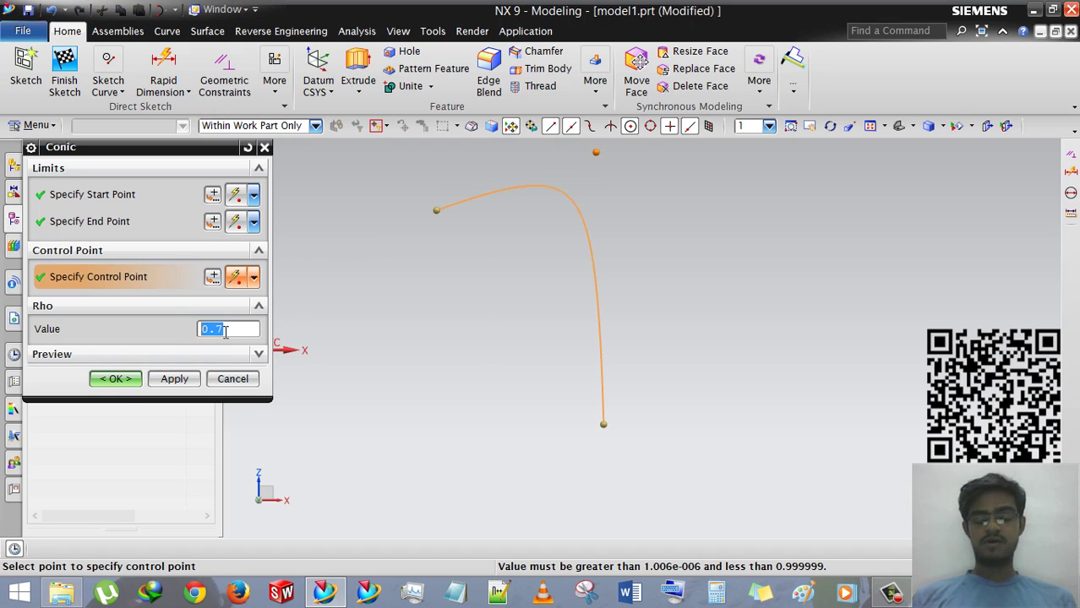
text(0.6)
key(Return)
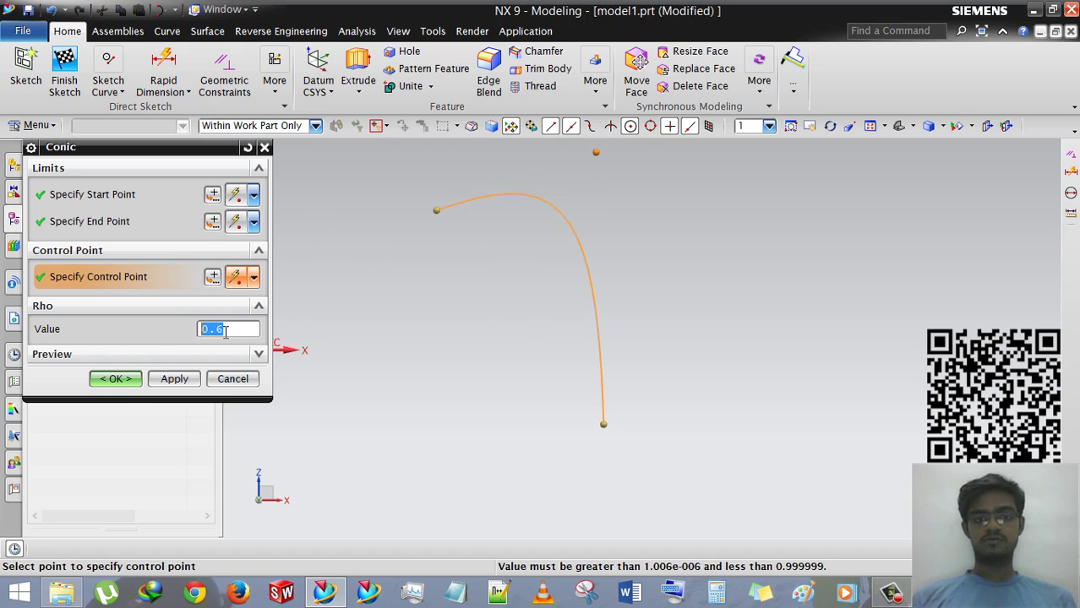
text(0.5)
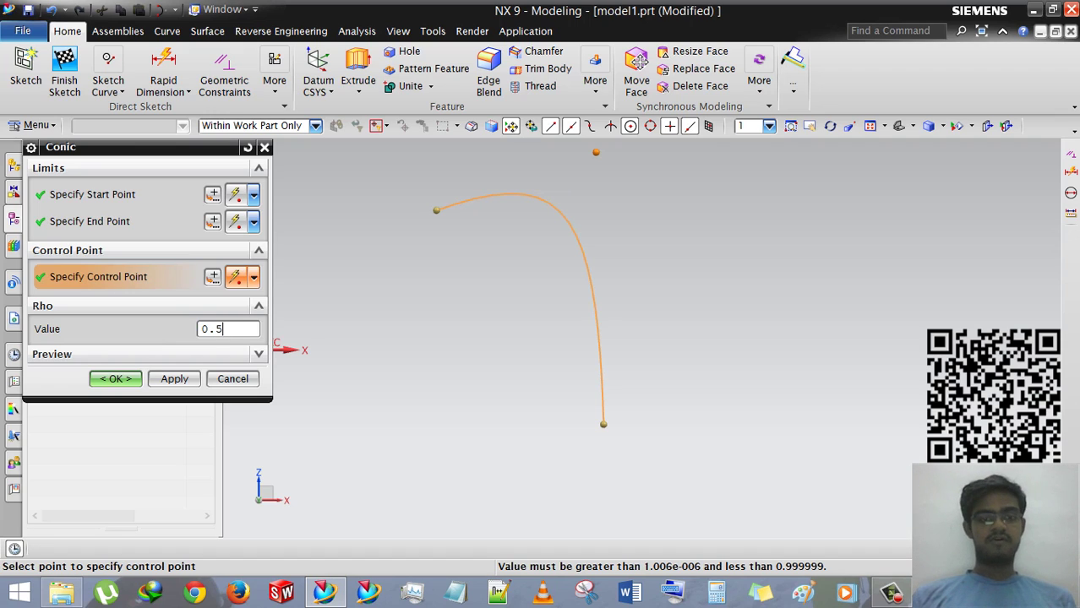
key(Return)
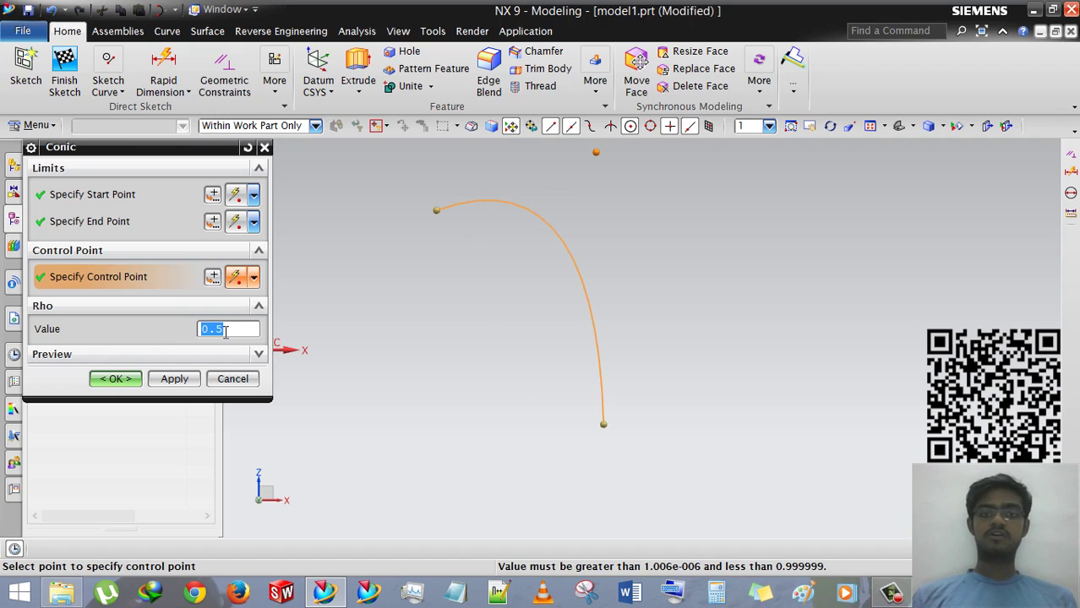
Step: Create the rho 0.5 conic, then select it and delete it from the sketch
click(225, 330)
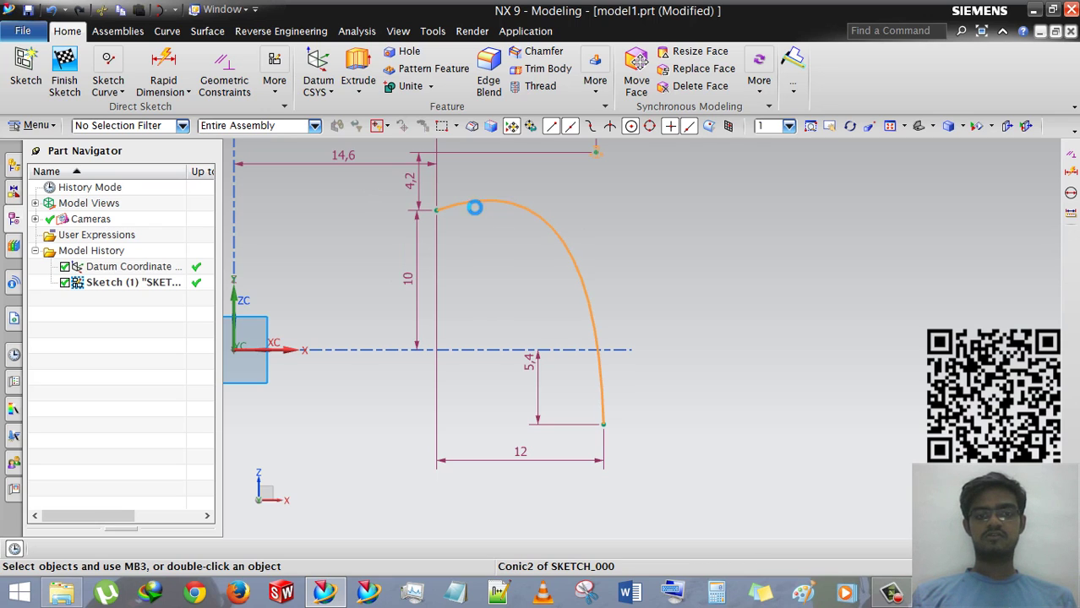
click(474, 204)
key(Delete)
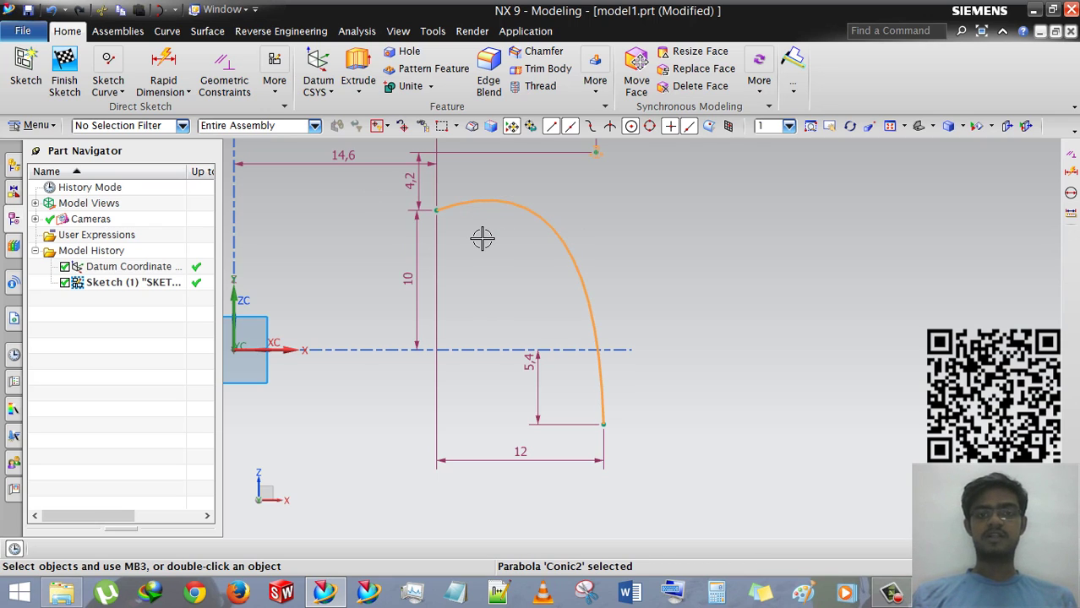